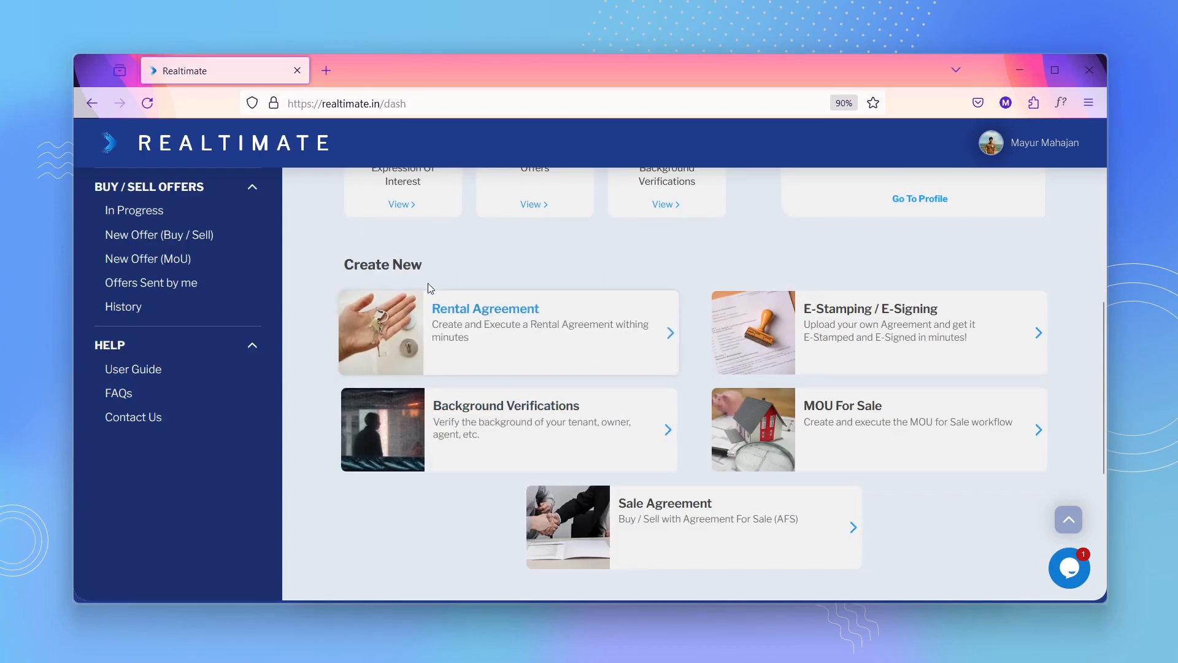
# Start a new rental agreement for a Gated Property / Apartment, set the role to Owner's Agent, and proceed to the detailed form
pyautogui.scroll(8, 358, 396)
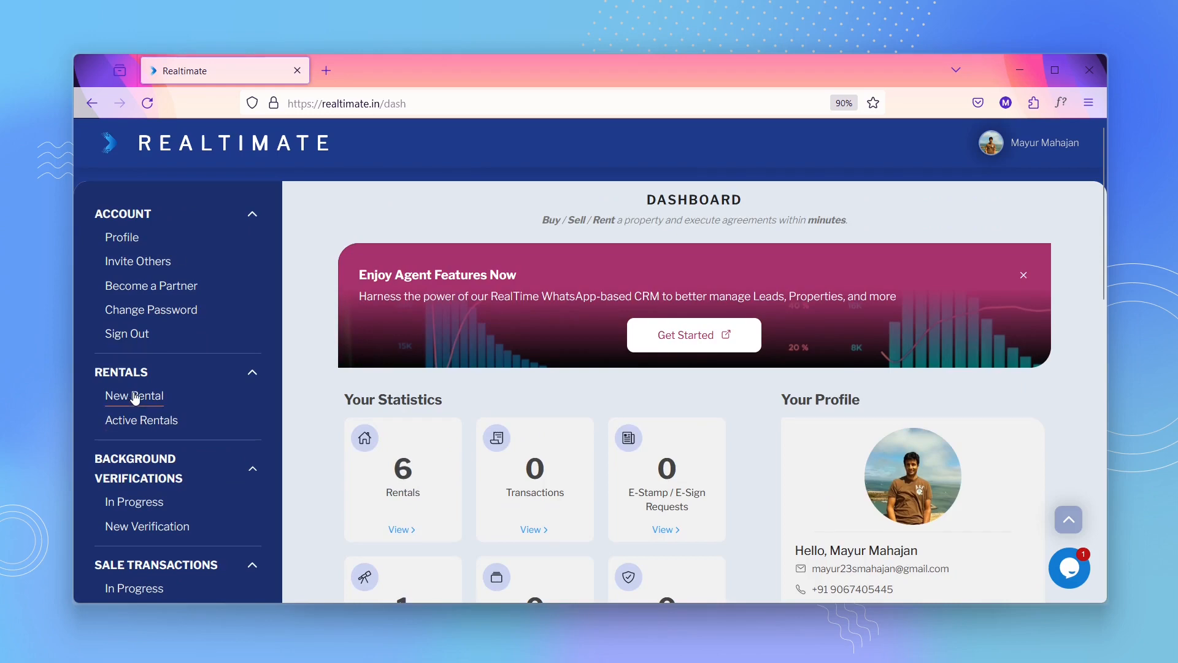
pyautogui.click(135, 397)
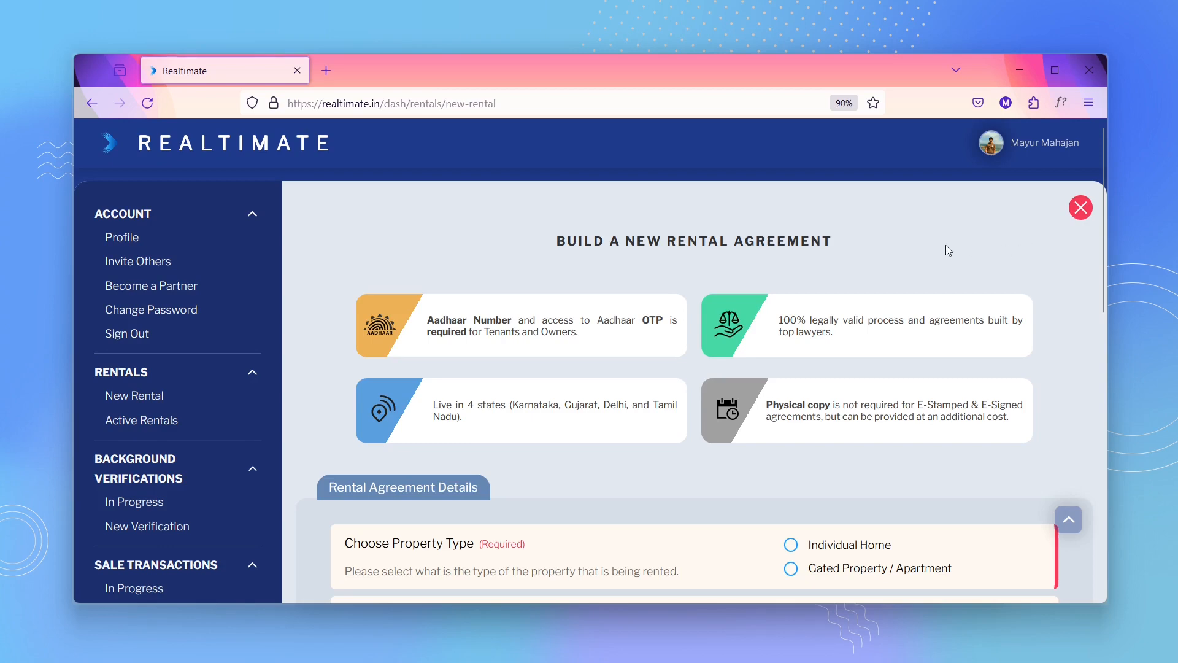
pyautogui.scroll(-5, 945, 243)
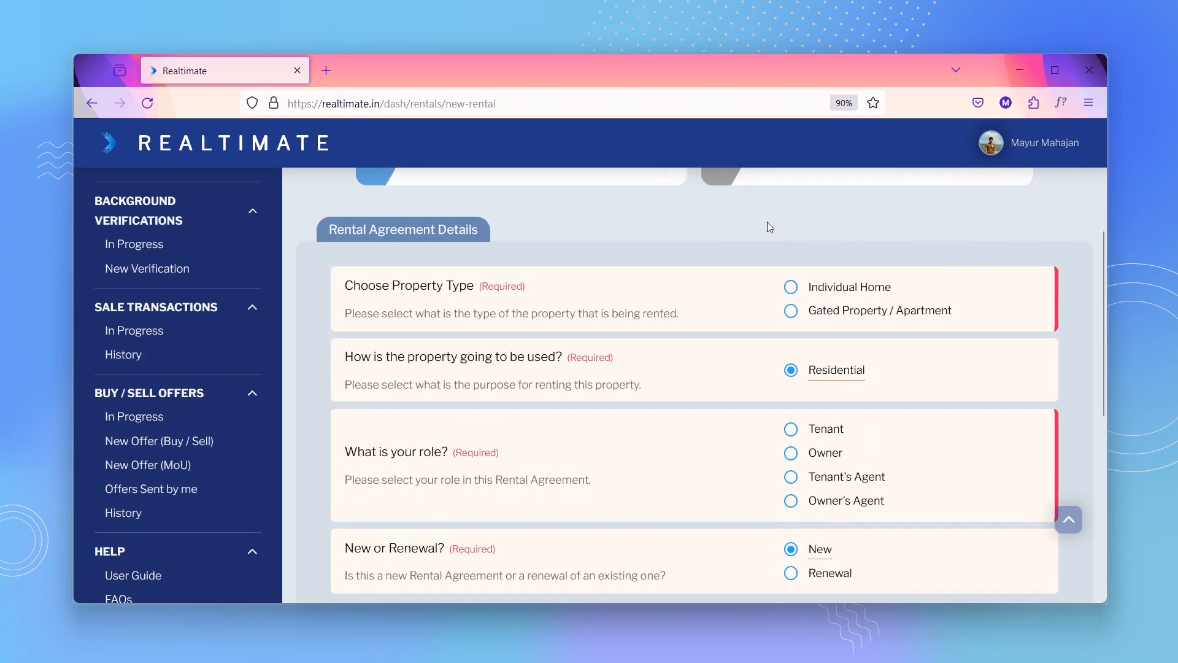
pyautogui.scroll(-1, 712, 210)
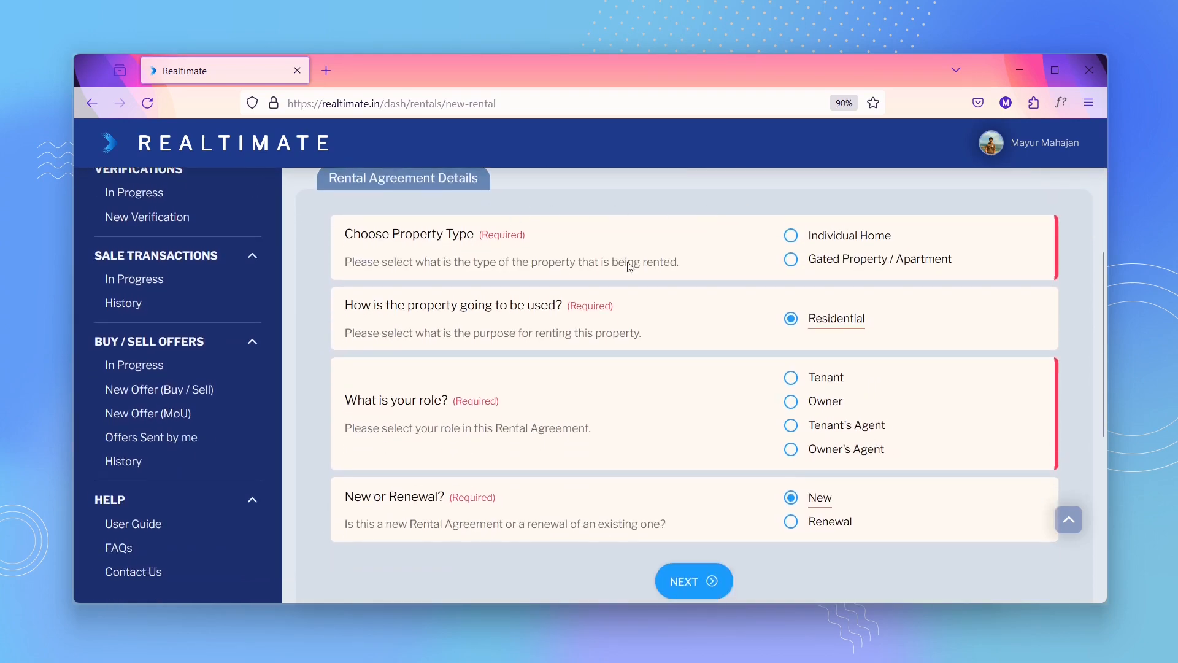
pyautogui.click(792, 263)
pyautogui.scroll(-1, 462, 357)
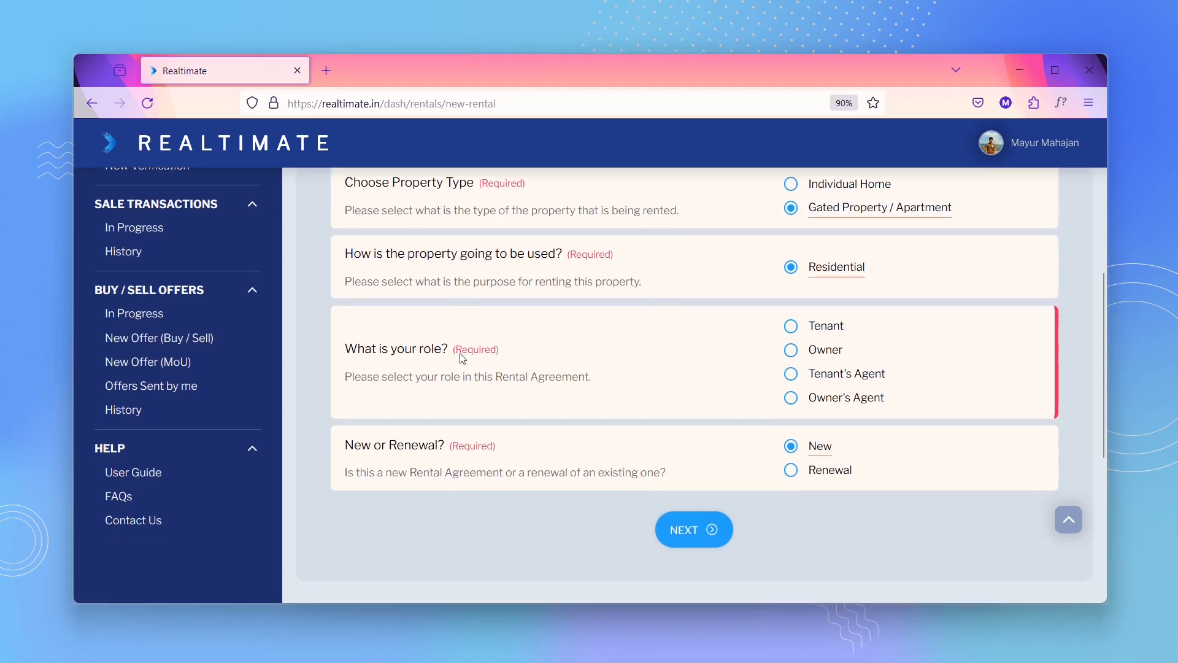
pyautogui.click(790, 398)
pyautogui.scroll(-2, 705, 405)
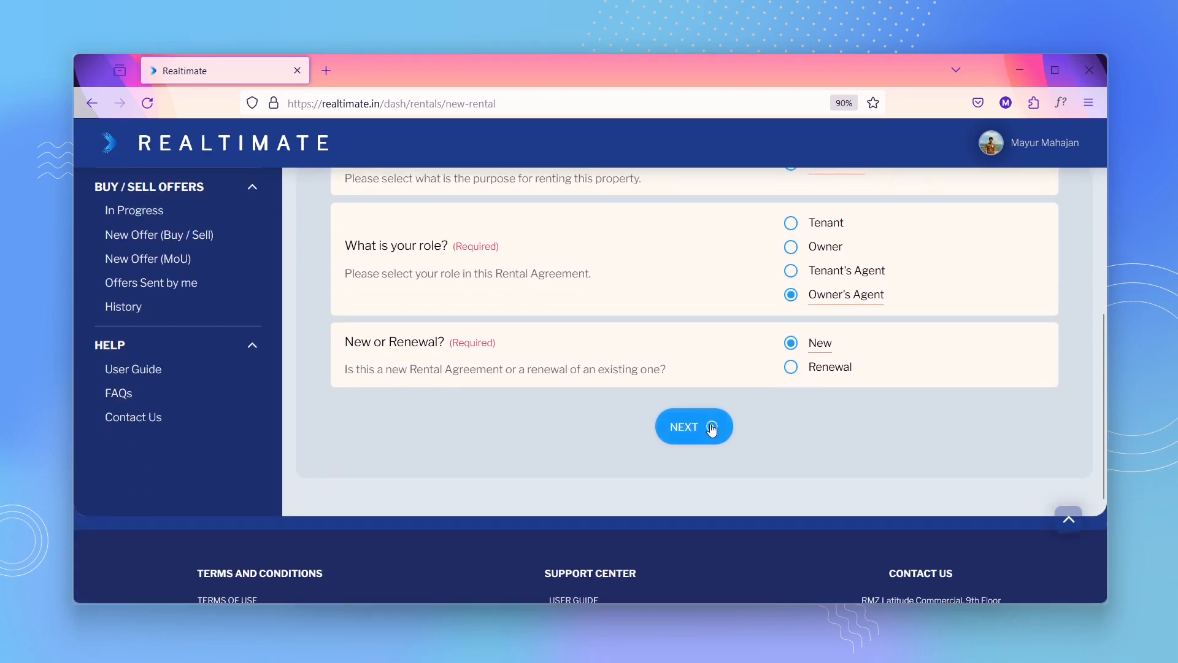
pyautogui.click(711, 428)
# Fill in the property's full mailing address, including city, state and pincode, and continue to the property identification
pyautogui.scroll(-4, 644, 413)
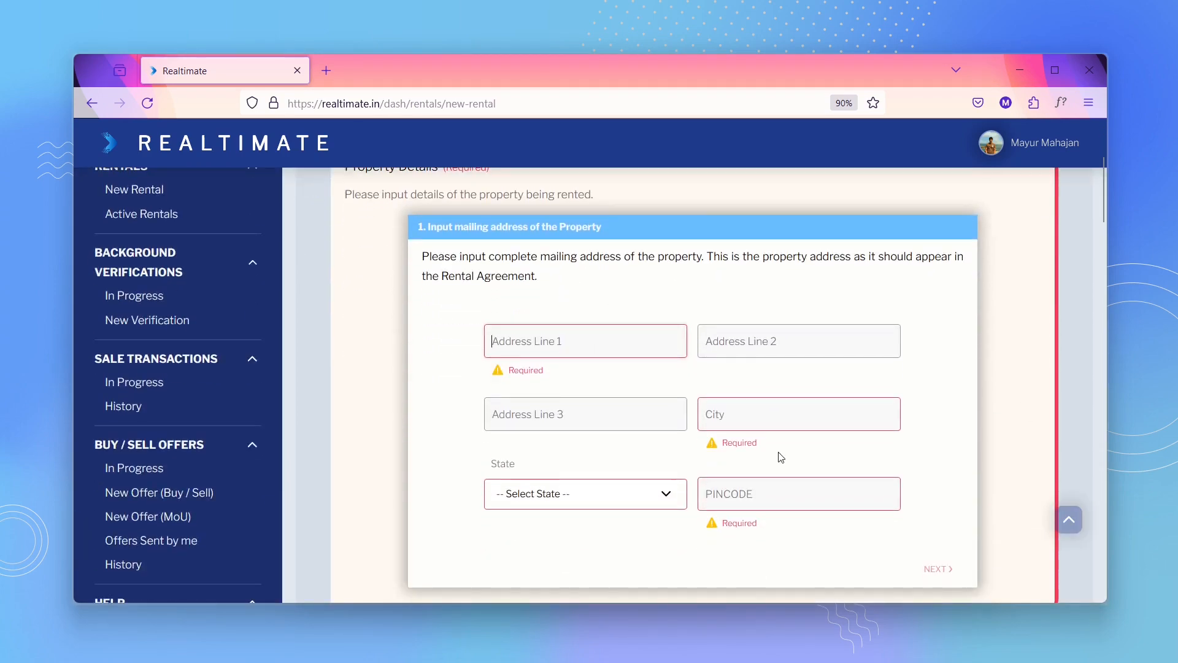
pyautogui.write('10')
pyautogui.write('th Fllor')
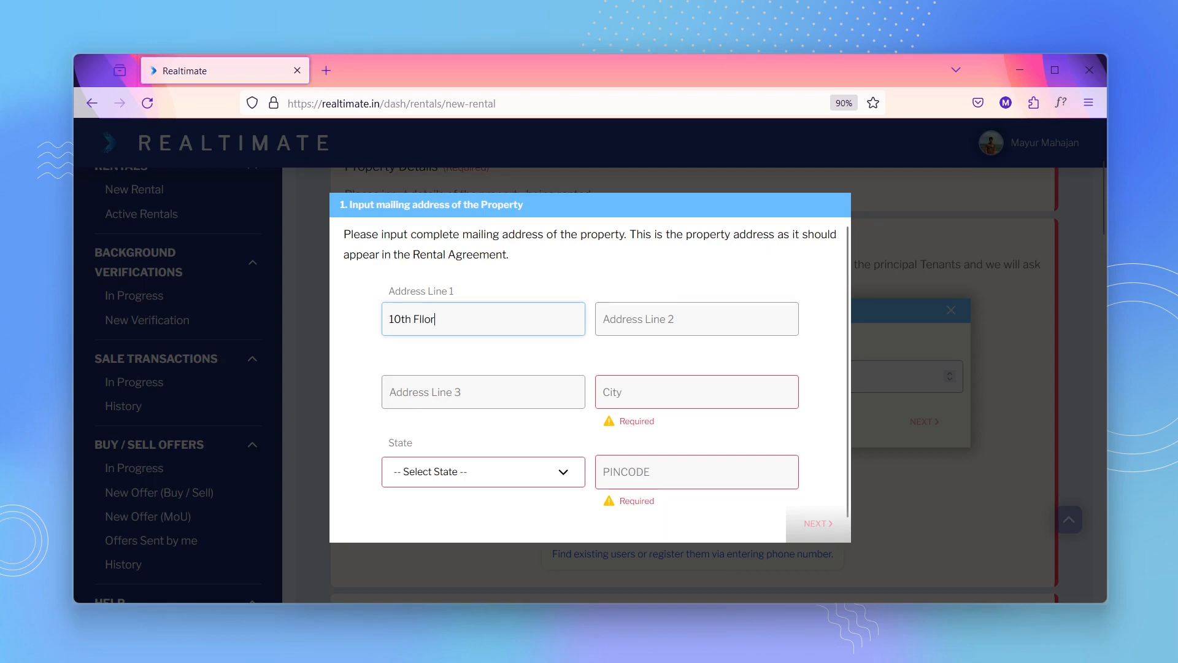
pyautogui.press('BackSpace')
pyautogui.press('BackSpace')
pyautogui.press('BackSpace')
pyautogui.write('oor RMZ Latitude')
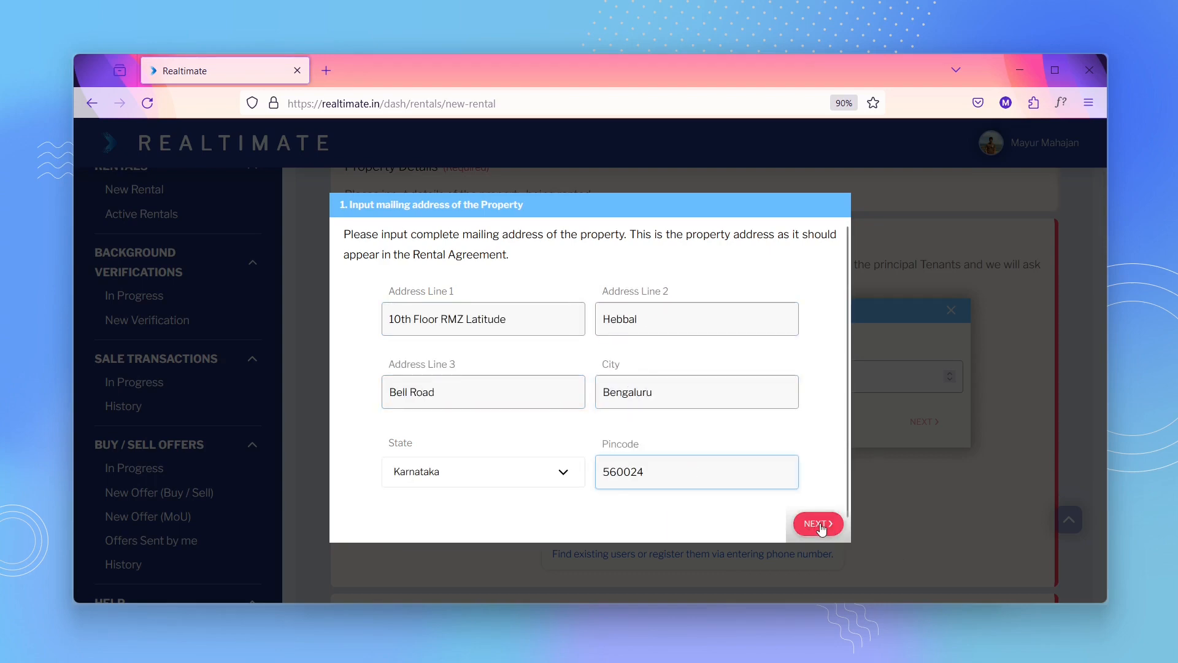
pyautogui.click(817, 522)
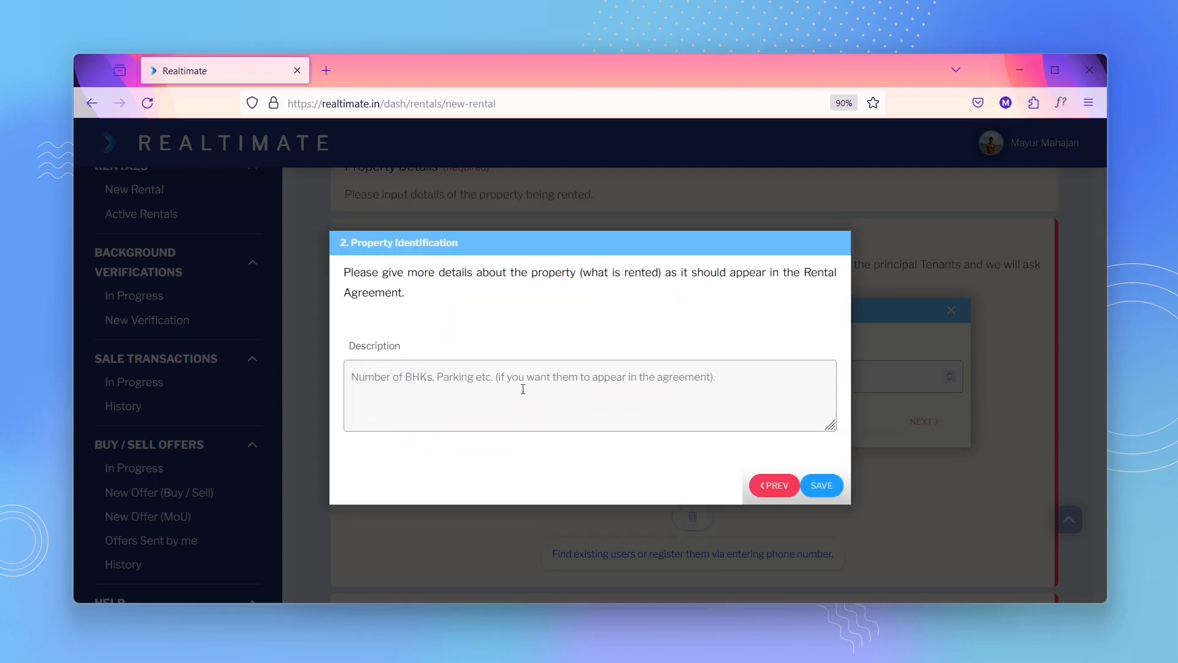
# Enter the property description "3BHK Semi-Furnished Apartment measuring 2000 sq. ft. with Covered Car Parking" and save the property details
pyautogui.click(523, 389)
pyautogui.write('3BHK Semi-Furnished Apartment measuring 2000 sq. ft. with Covered Car Parking')
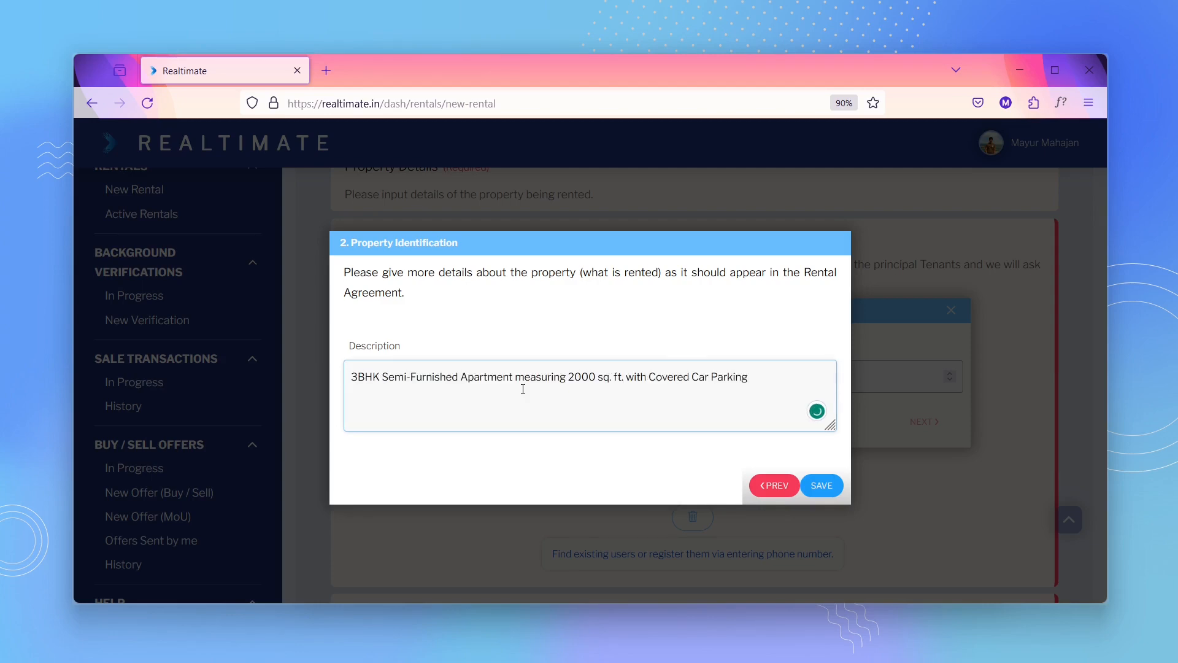
pyautogui.click(819, 473)
pyautogui.scroll(2, 883, 338)
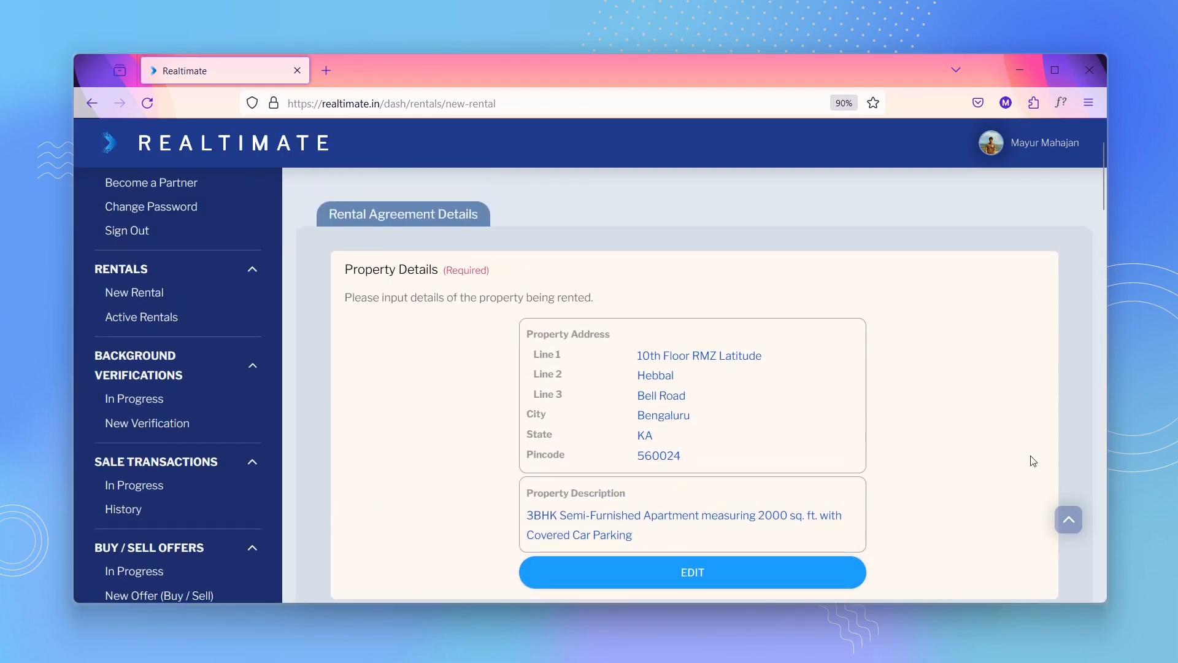
# Enter the tenant's phone number and PAN number and continue to the personal details
pyautogui.scroll(-1, 792, 368)
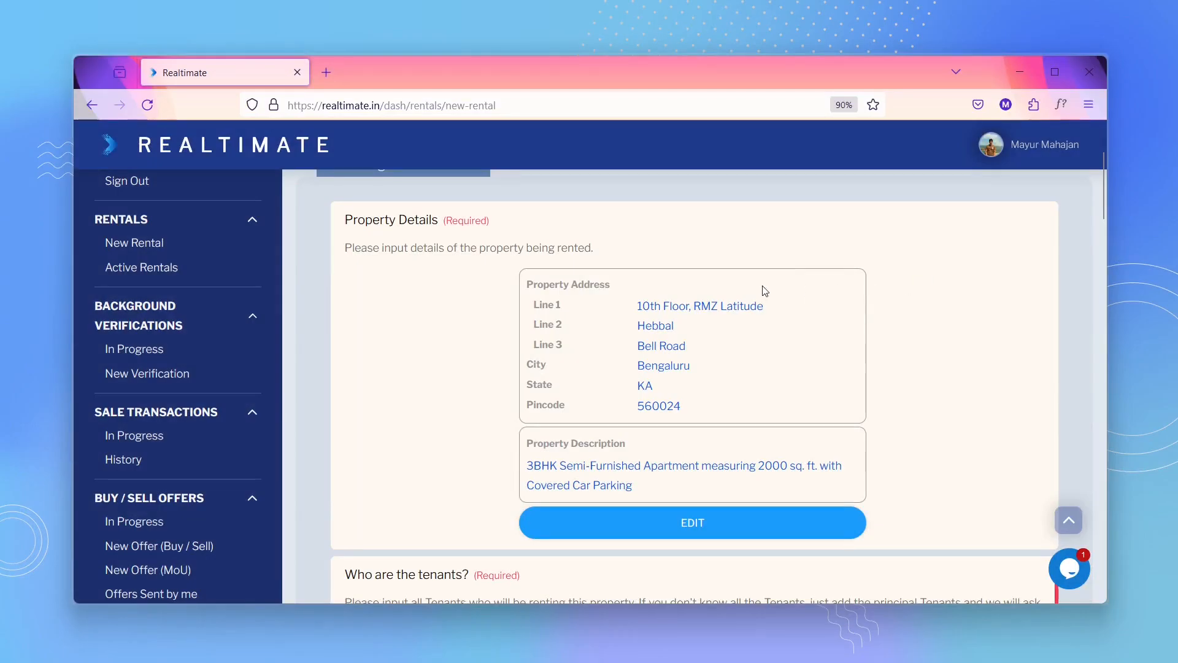
pyautogui.scroll(-5, 776, 288)
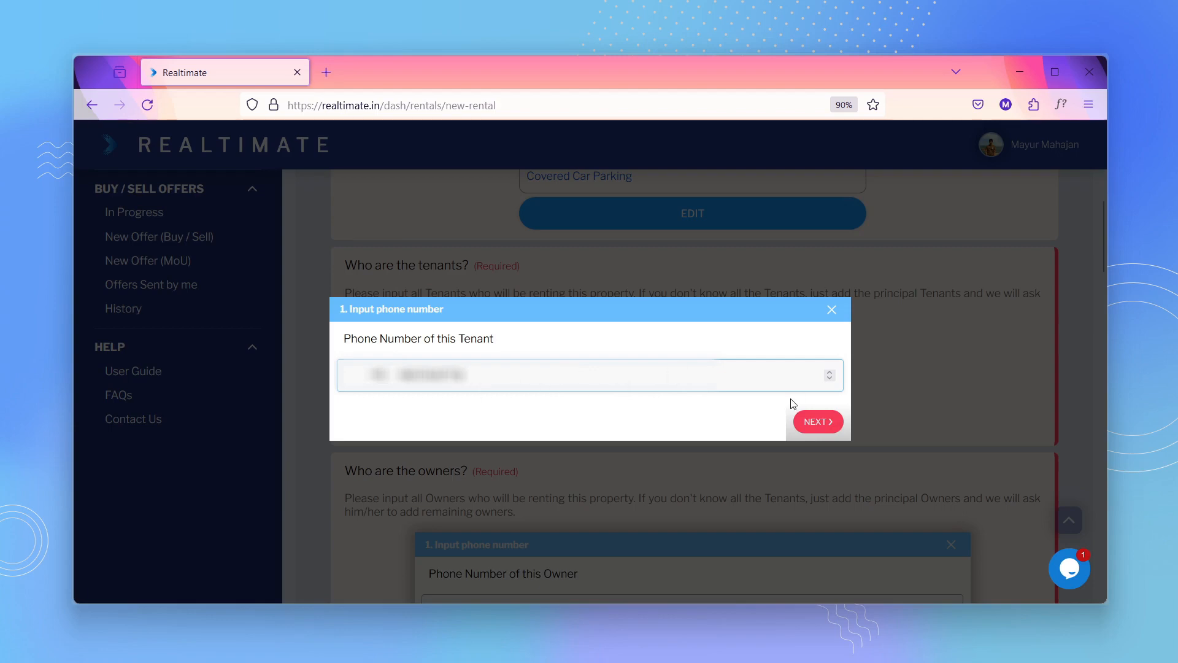
pyautogui.click(820, 424)
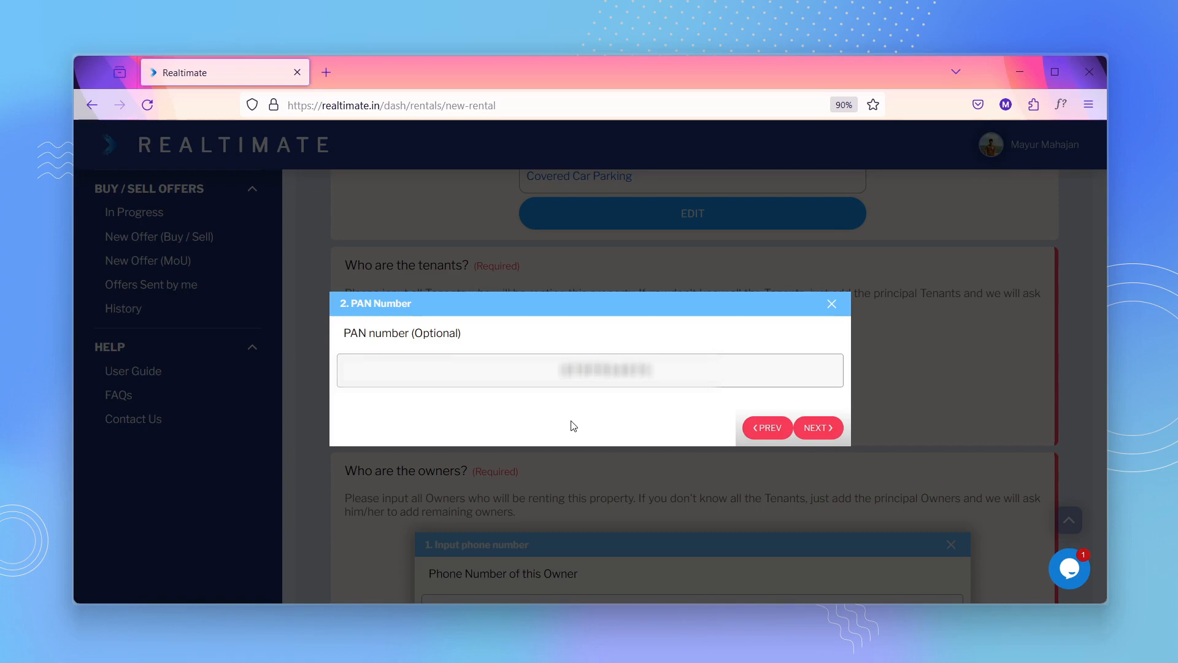
pyautogui.click(819, 428)
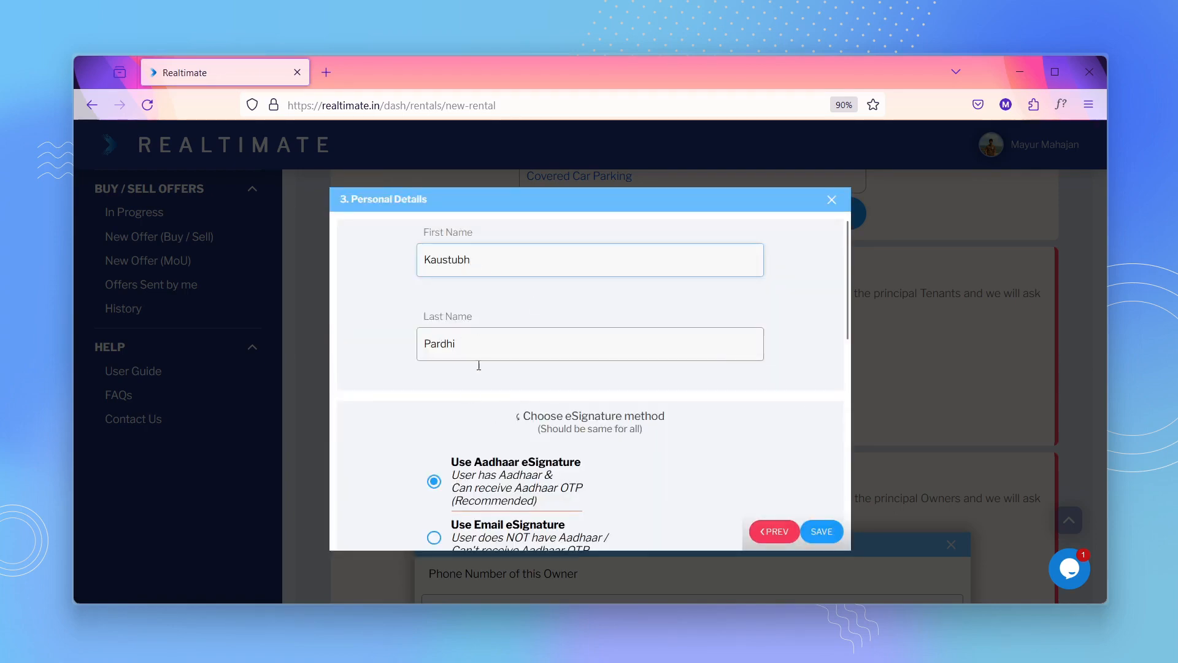
# Choose Aadhaar eSignature as the tenant's signing method and save the tenant's personal details
pyautogui.scroll(-3, 558, 307)
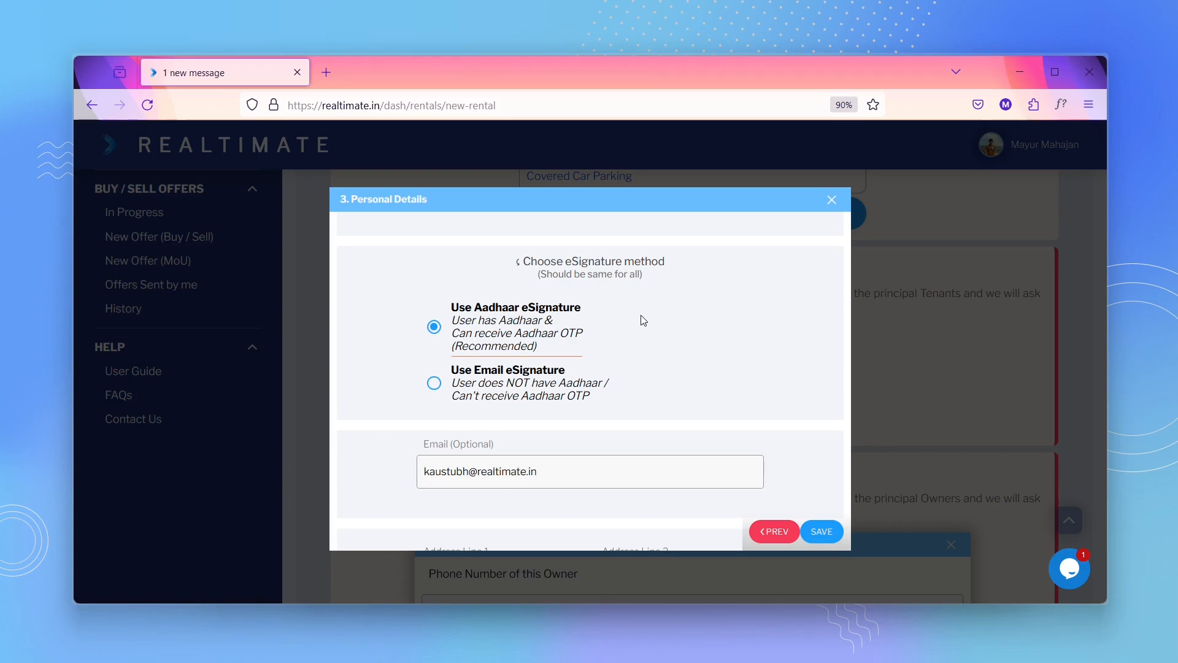
pyautogui.click(433, 384)
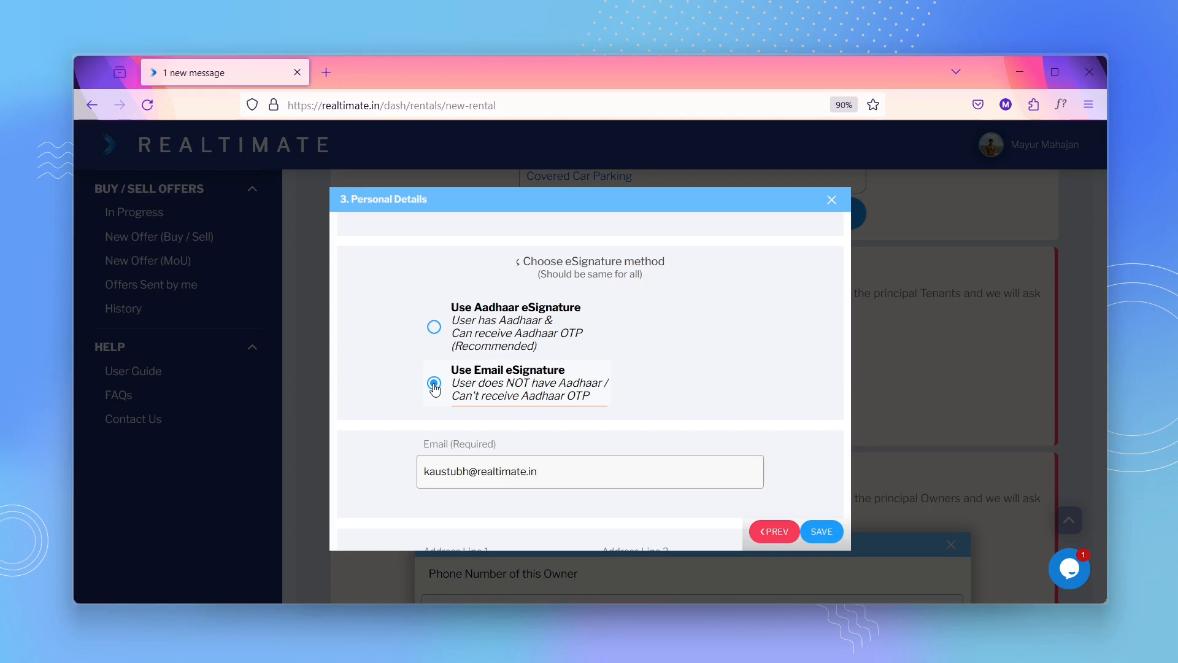
pyautogui.click(565, 313)
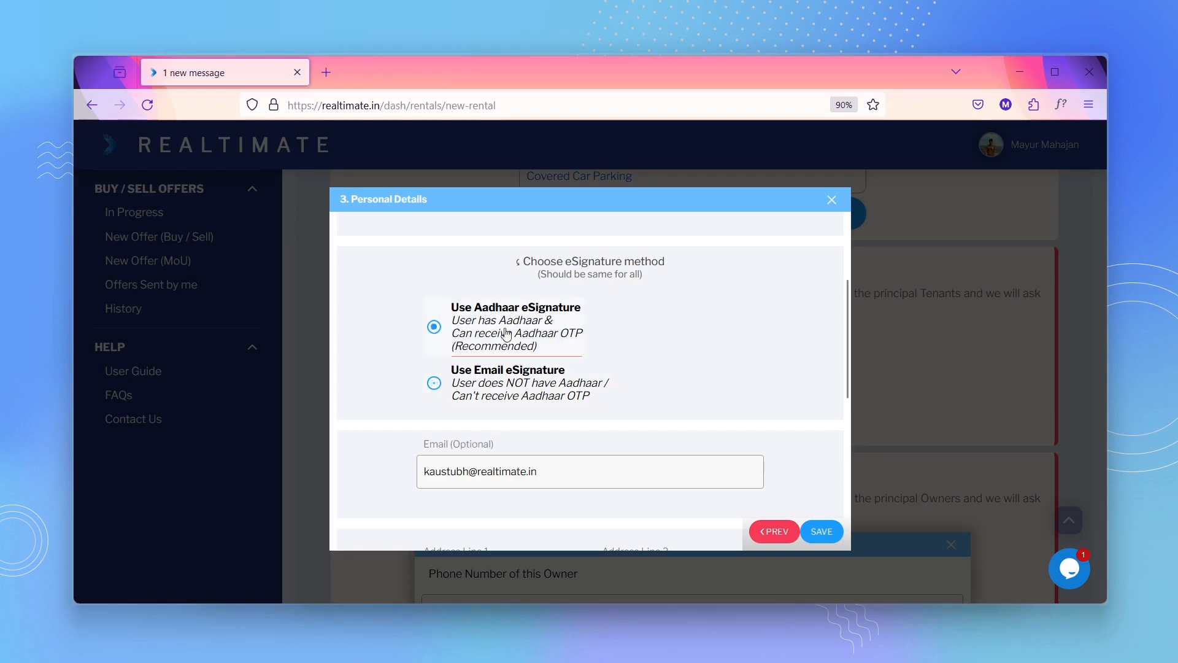
pyautogui.scroll(-5, 571, 310)
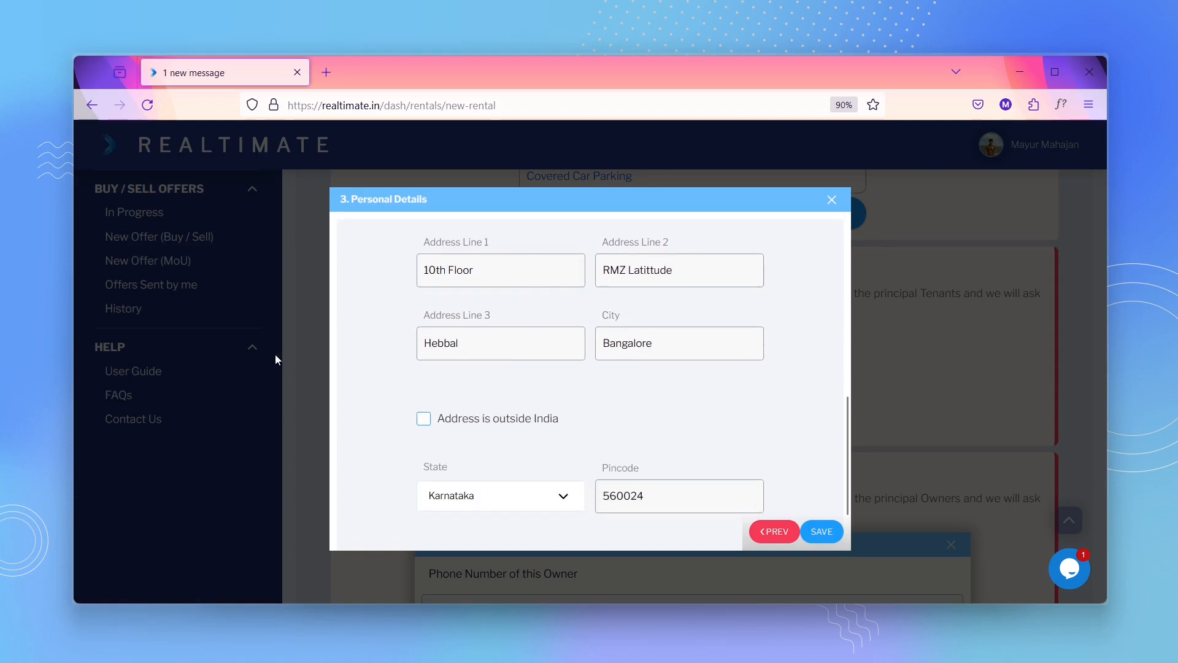
pyautogui.scroll(-1, 672, 328)
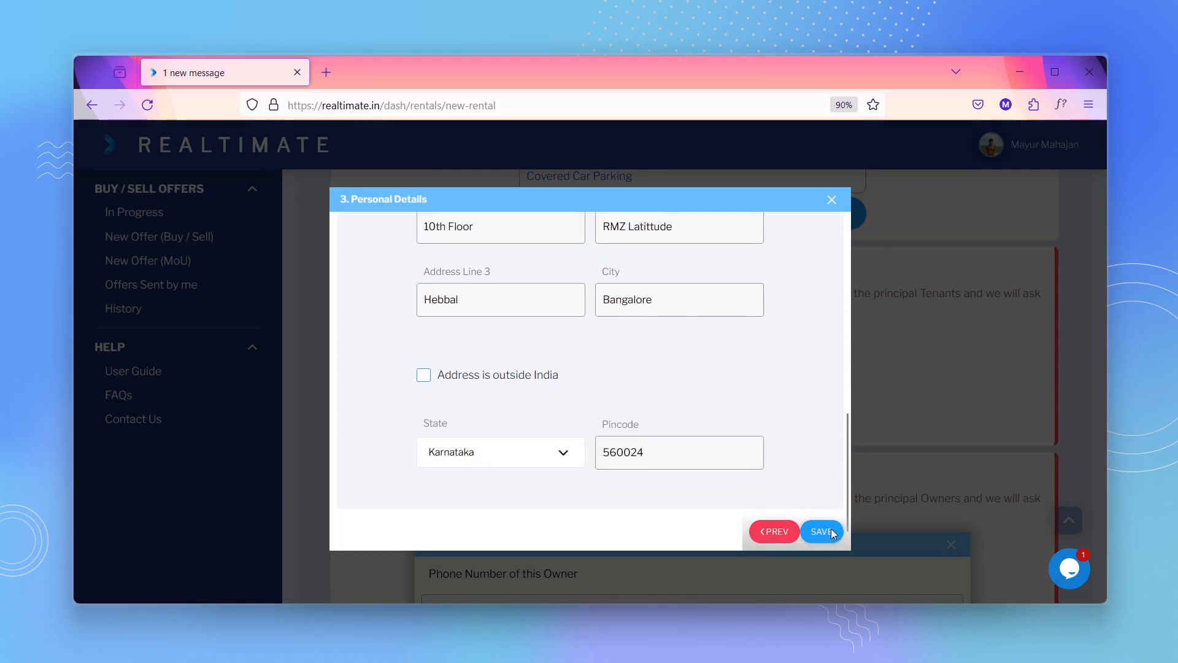
pyautogui.click(826, 532)
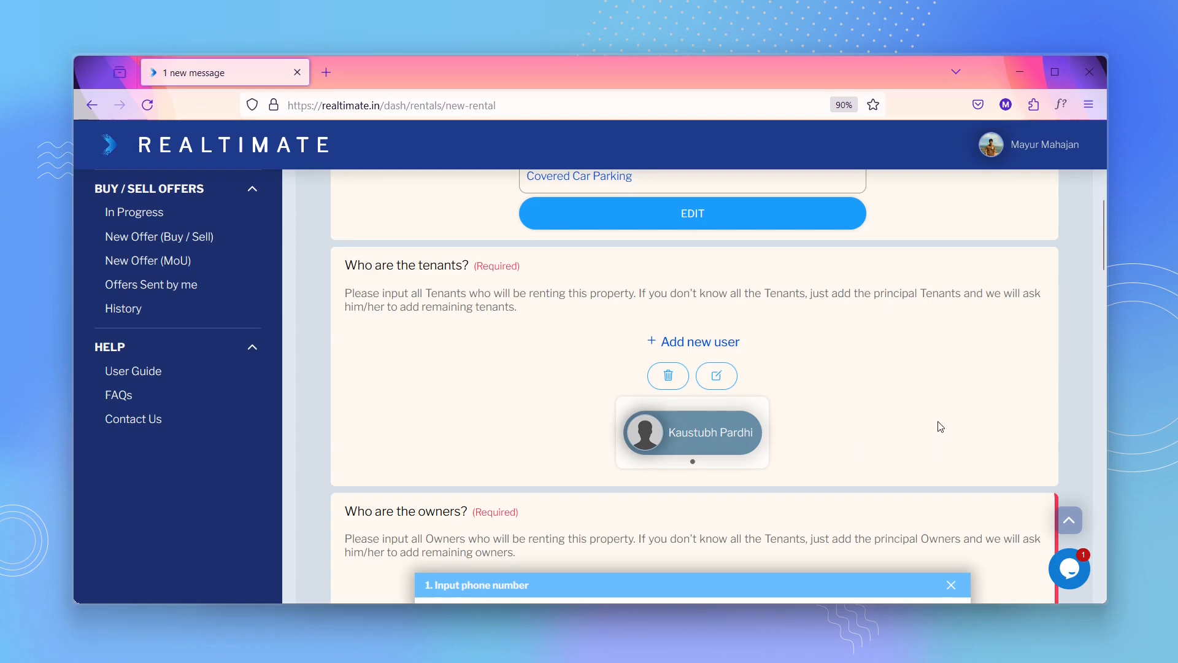
# Add the property owner by entering the phone number, continuing past the PAN number, and saving the personal details
pyautogui.scroll(-4, 1056, 256)
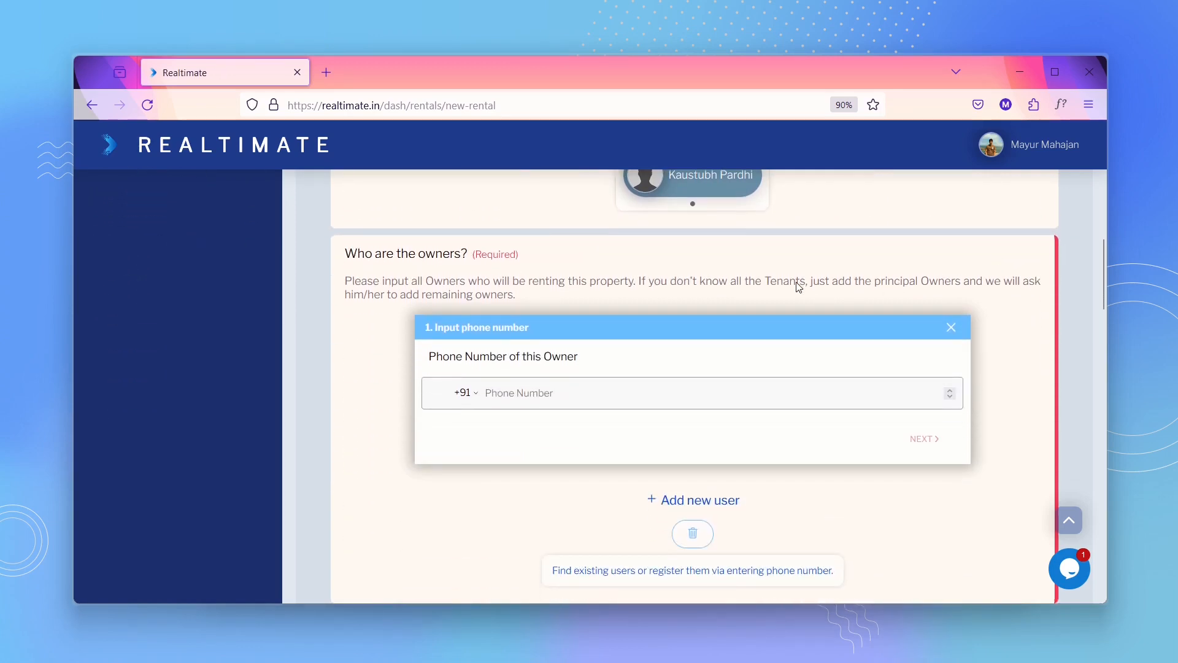
pyautogui.scroll(-1, 535, 287)
pyautogui.click(628, 349)
pyautogui.write('9')
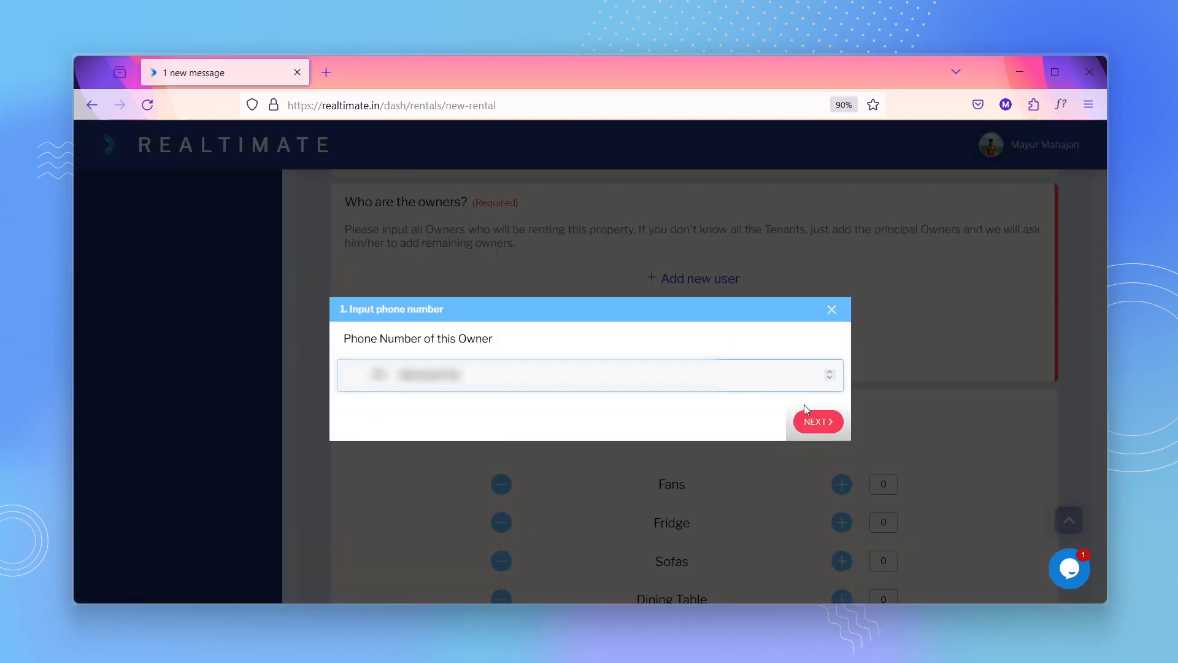
pyautogui.click(810, 419)
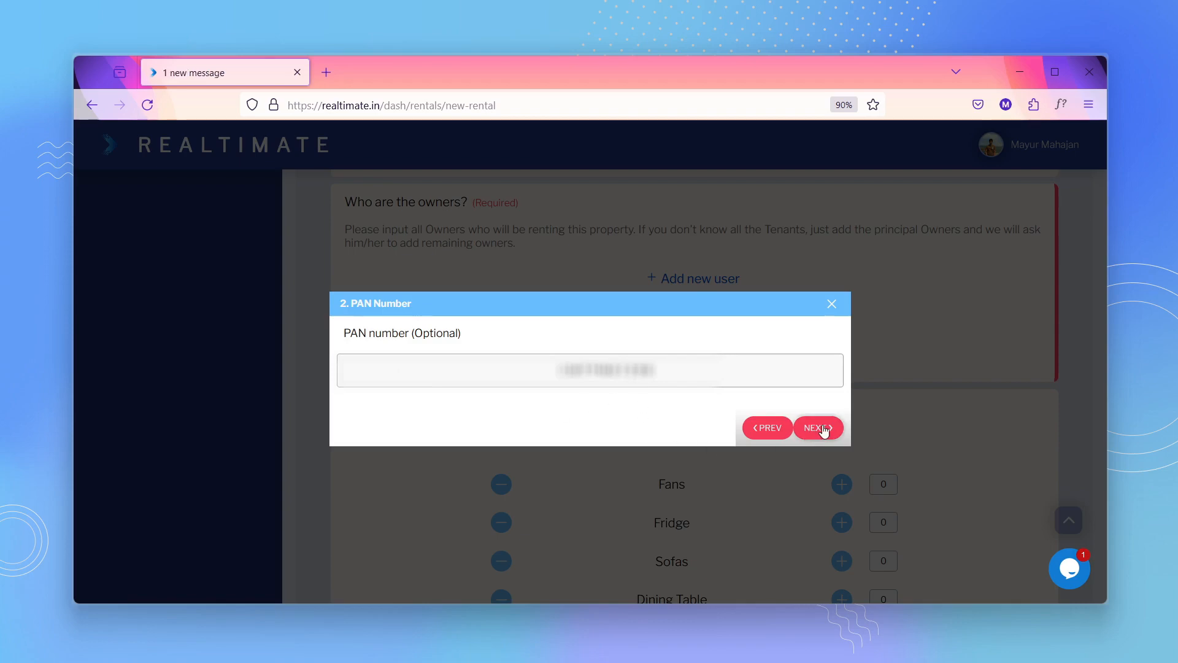
pyautogui.click(824, 430)
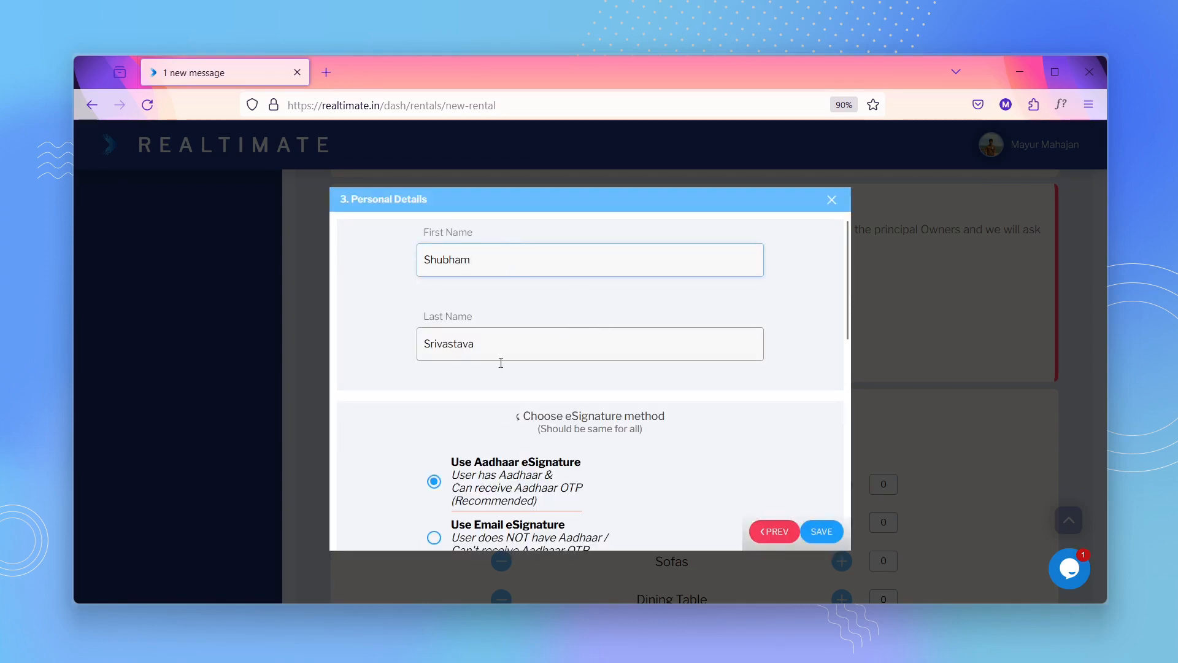
pyautogui.scroll(-3, 487, 291)
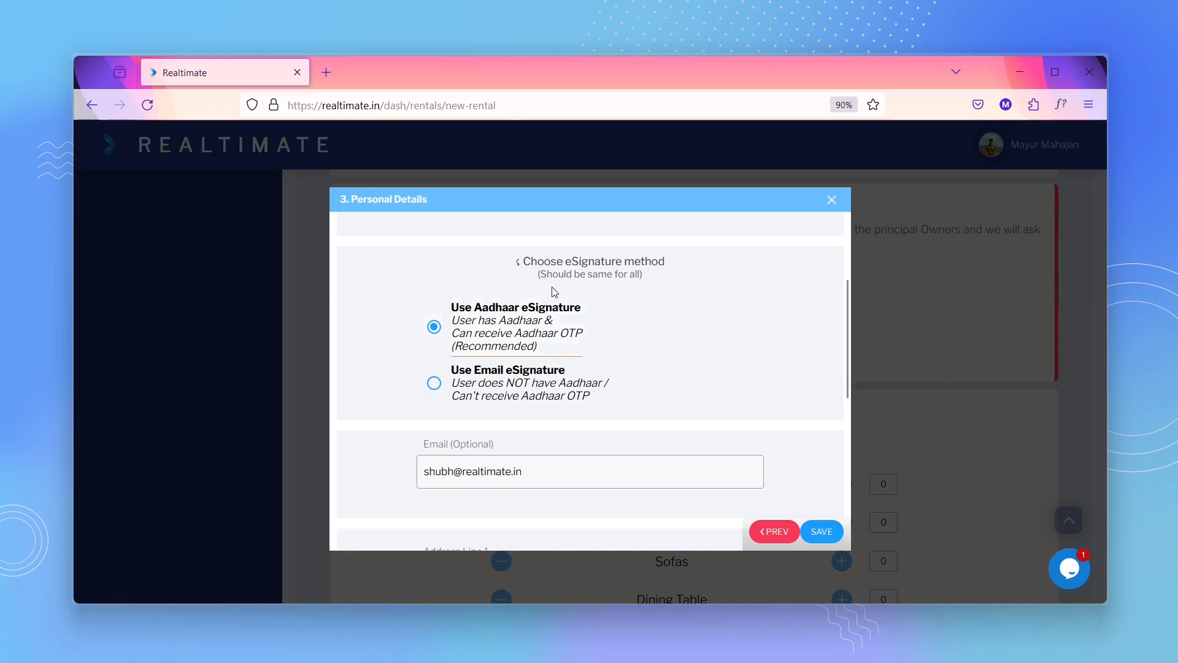
pyautogui.scroll(-5, 705, 303)
pyautogui.click(822, 531)
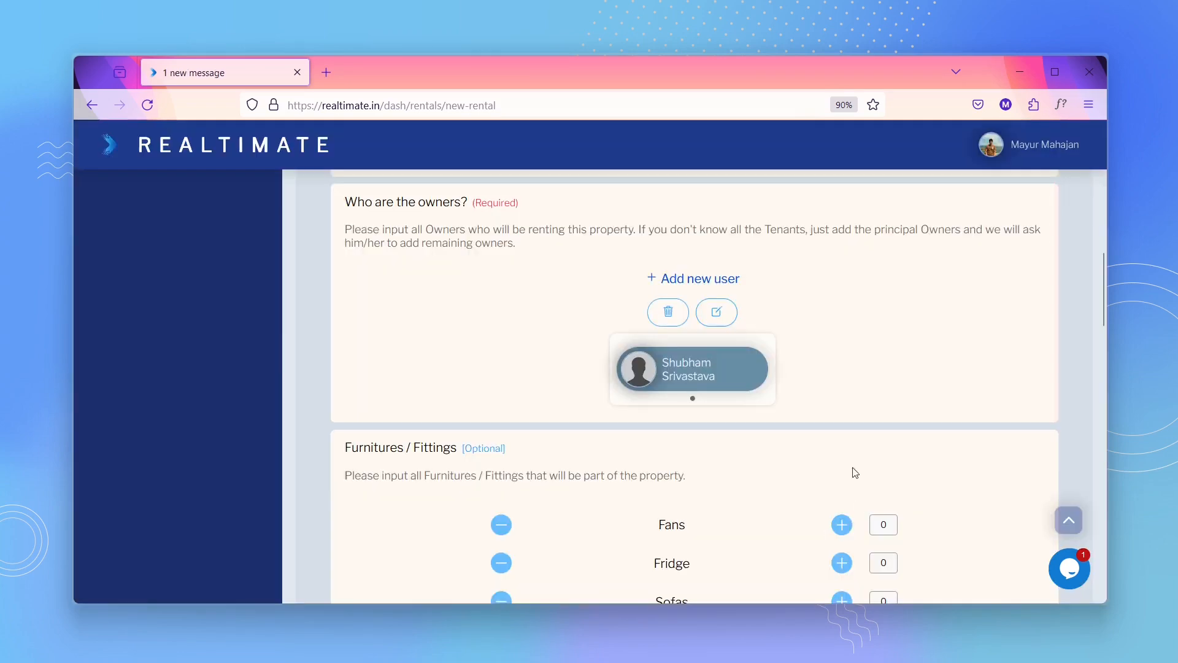
# Increase the quantities of fans and fridges in the property's furniture and fittings list
pyautogui.scroll(-4, 1057, 328)
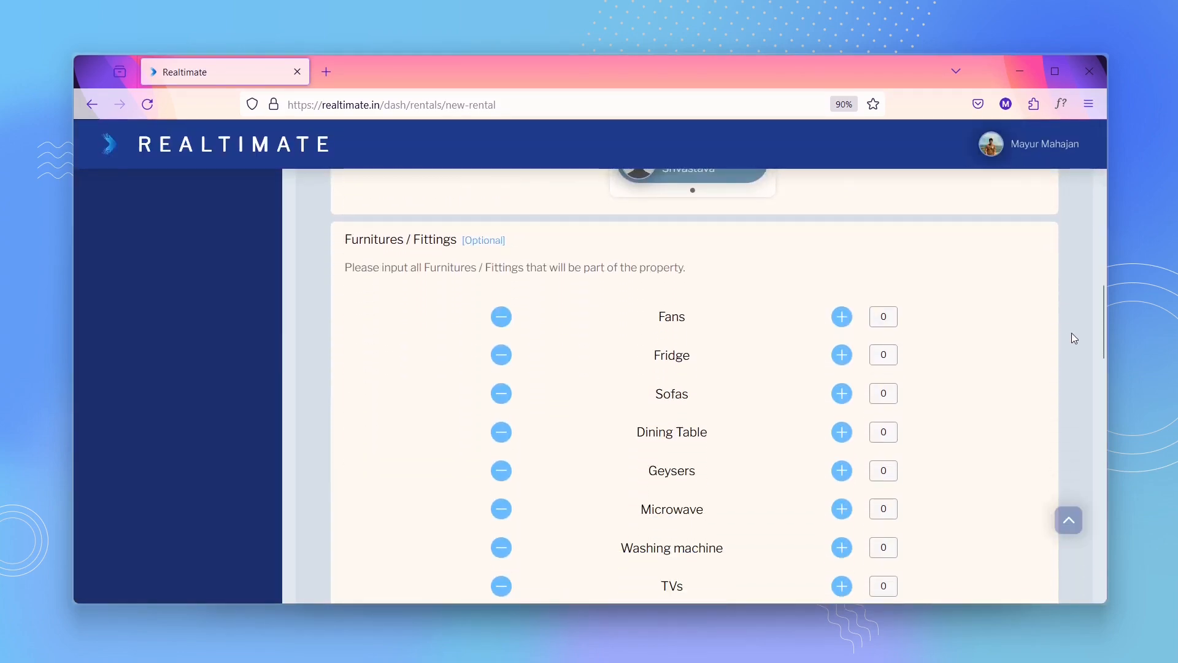
pyautogui.scroll(-1, 1067, 328)
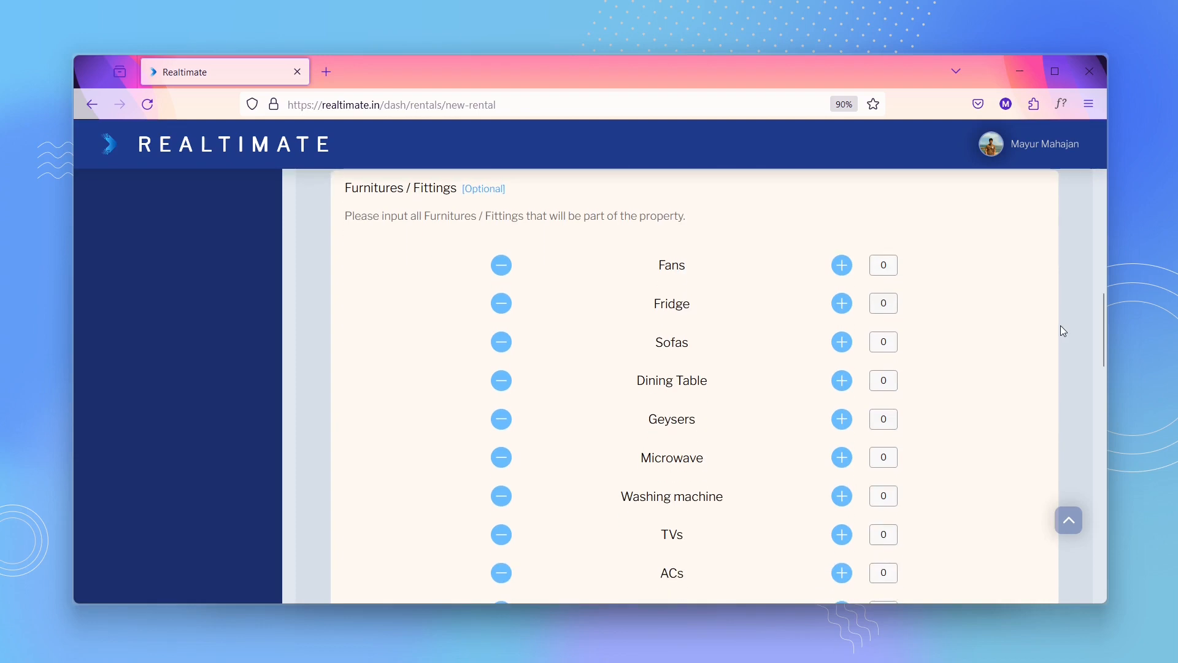
pyautogui.scroll(-1, 1010, 295)
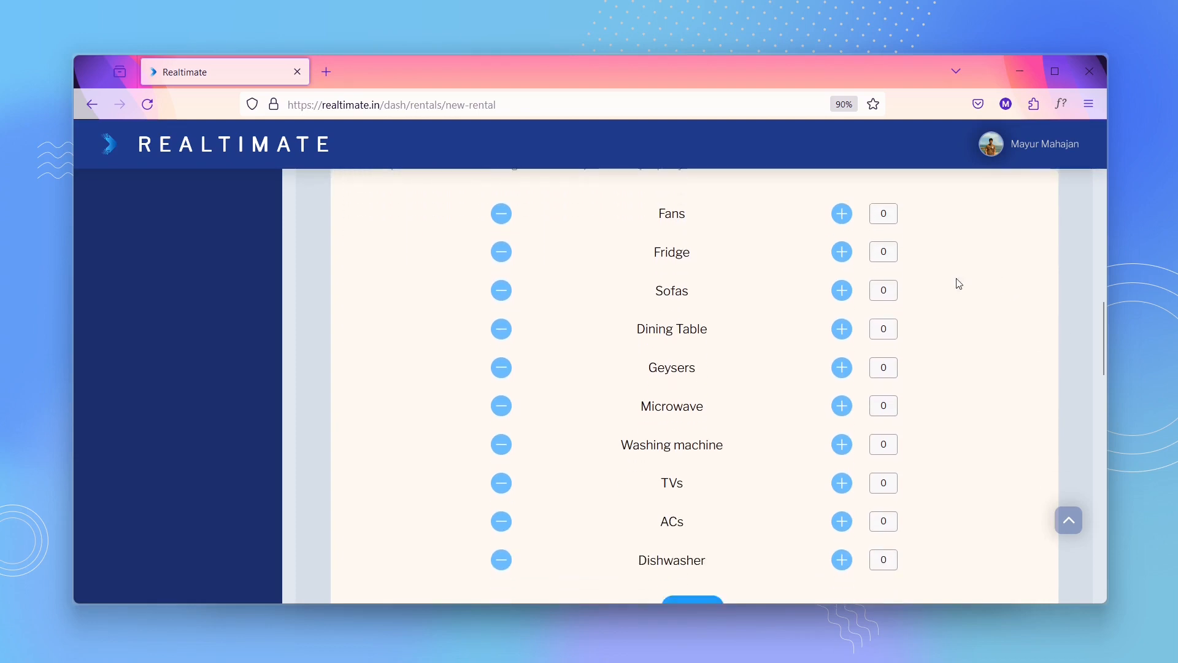
pyautogui.click(842, 214)
pyautogui.click(842, 252)
# Add a custom item named "Dressing Mirror" to the furniture and fittings list and set its quantity to 2
pyautogui.scroll(-4, 594, 363)
pyautogui.click(707, 404)
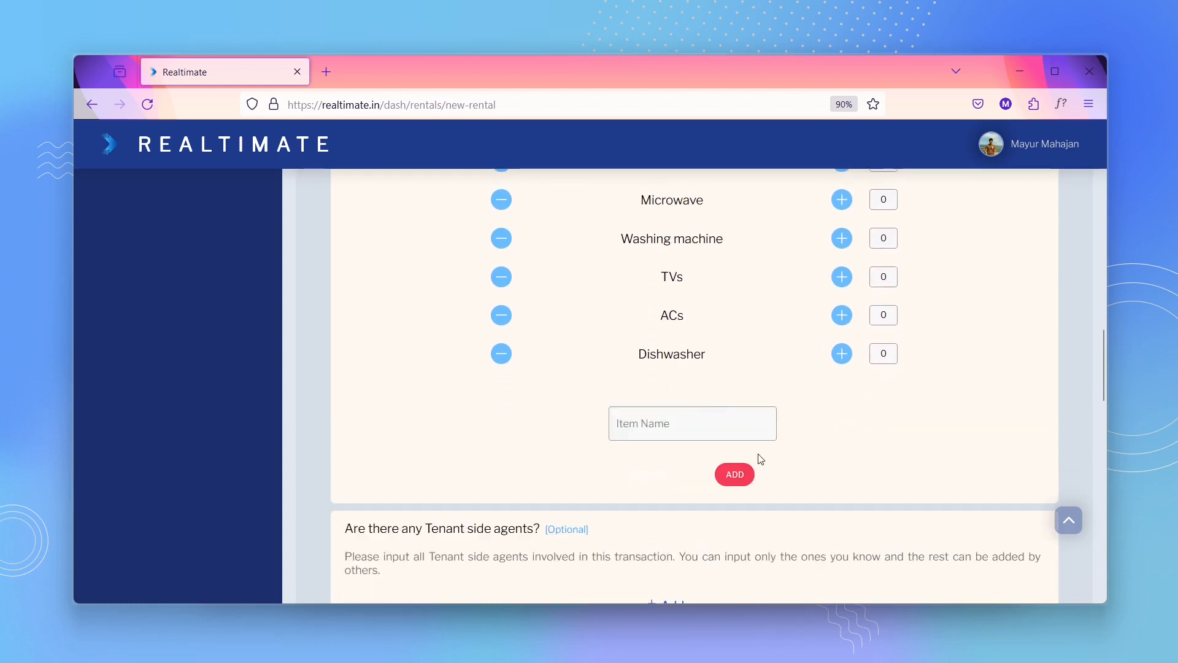
pyautogui.click(690, 436)
pyautogui.write('Dressing')
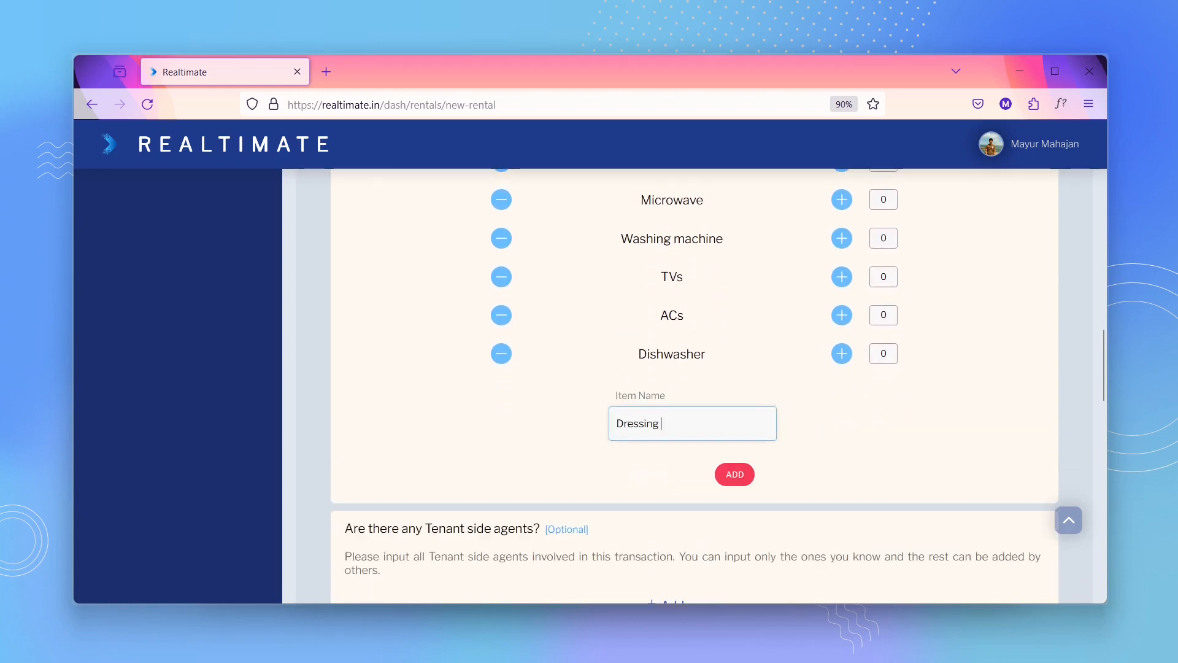
pyautogui.write(' Mirror')
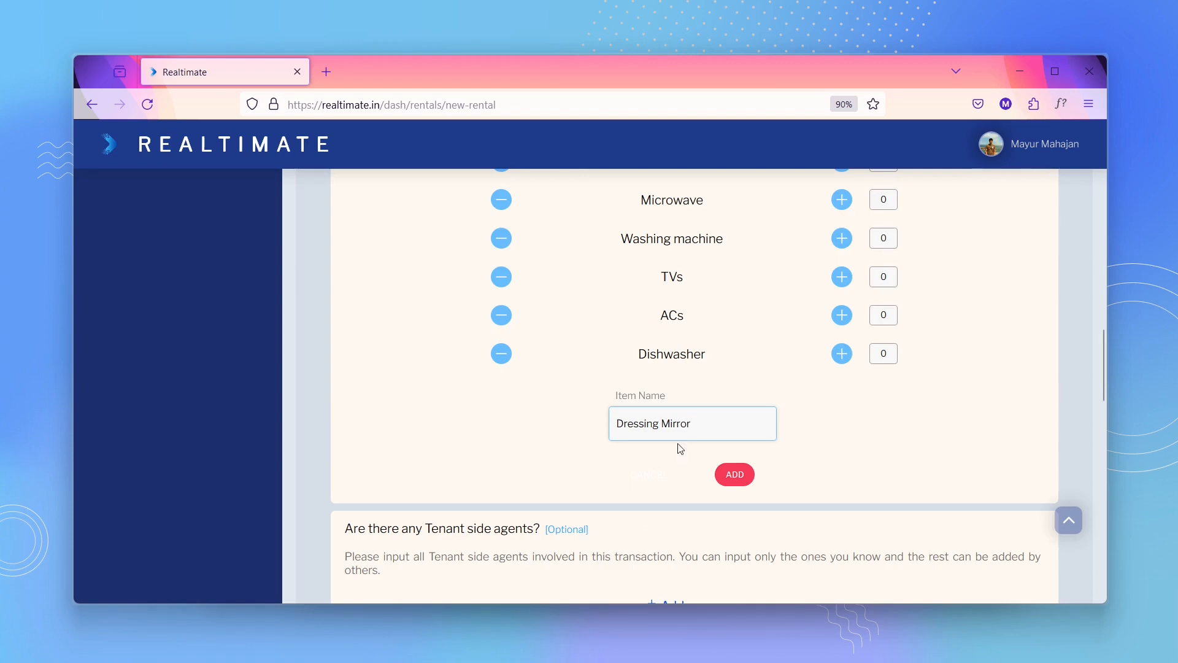
pyautogui.click(723, 475)
pyautogui.click(841, 391)
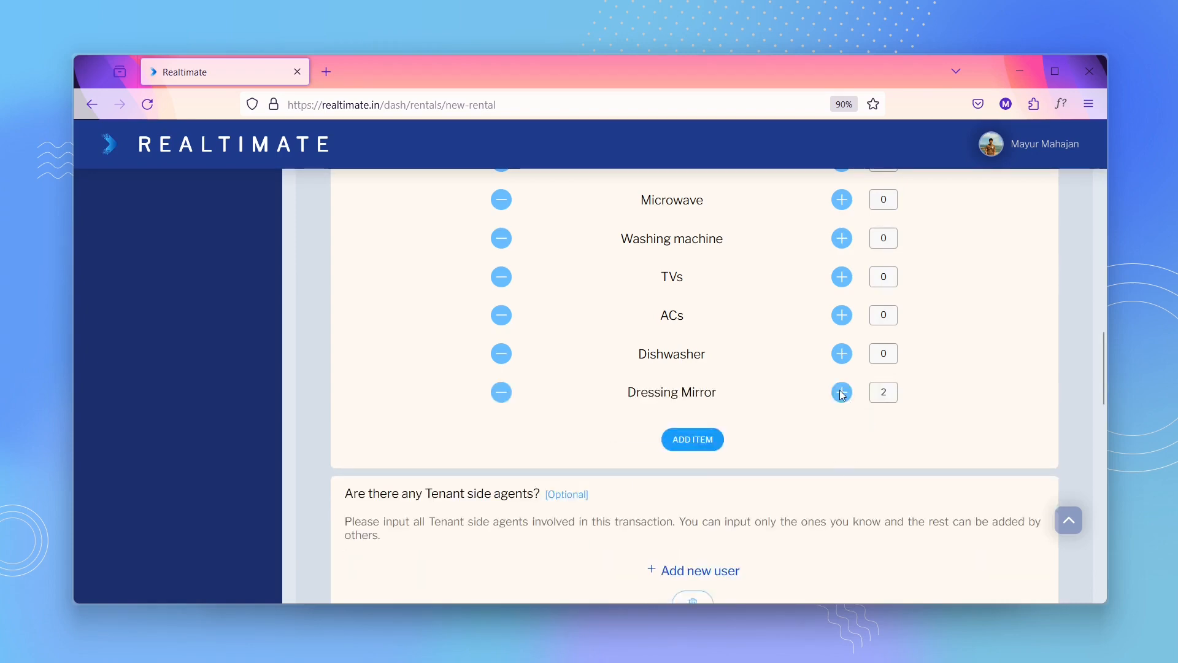
pyautogui.scroll(-1, 968, 323)
pyautogui.scroll(-5, 968, 322)
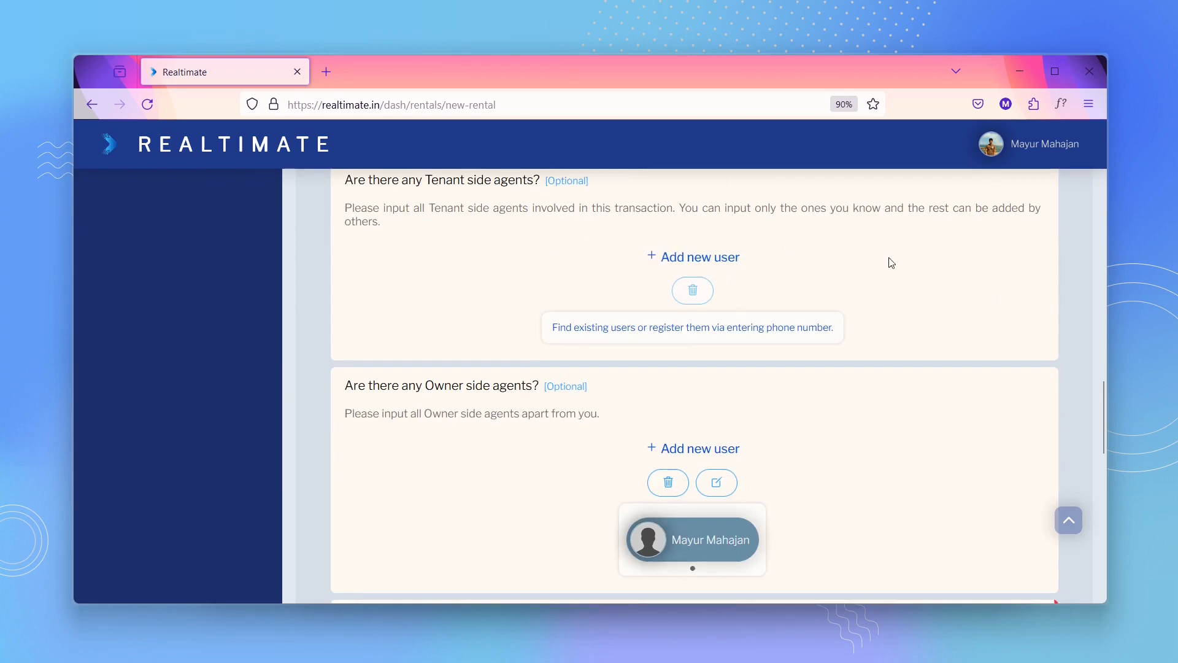
pyautogui.click(705, 256)
pyautogui.click(833, 310)
pyautogui.scroll(-2, 704, 376)
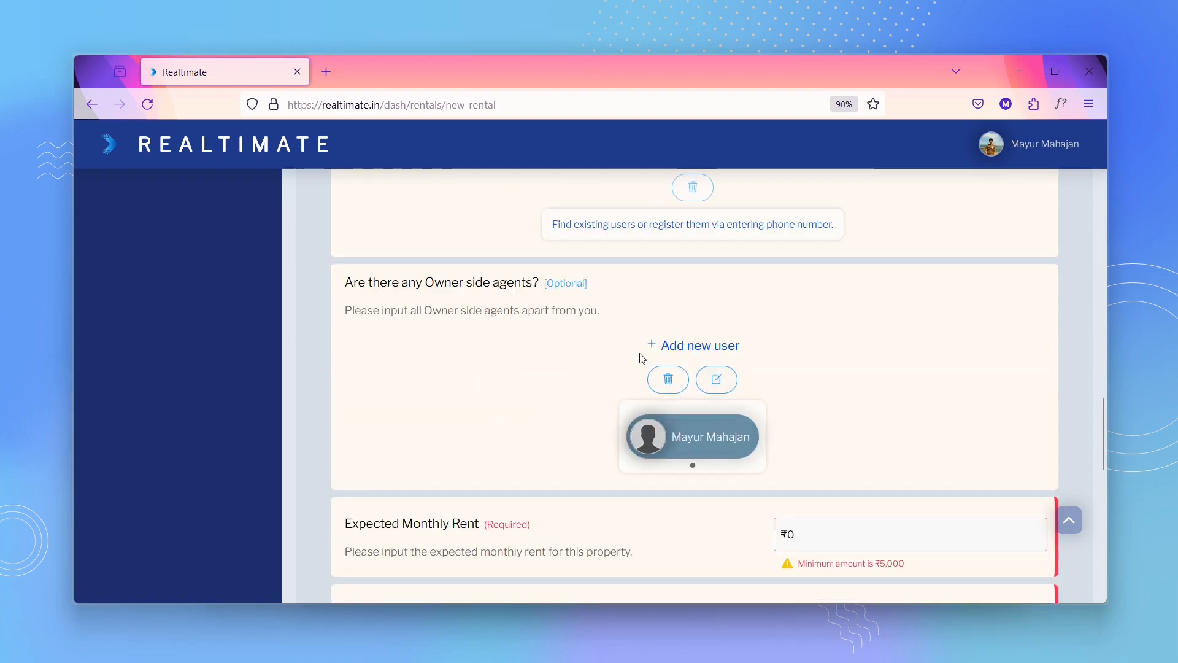
# Set the expected monthly rent to ₹12,500, the security deposit to ₹1,00,000 and the monthly maintenance to ₹1,000
pyautogui.scroll(-1, 497, 330)
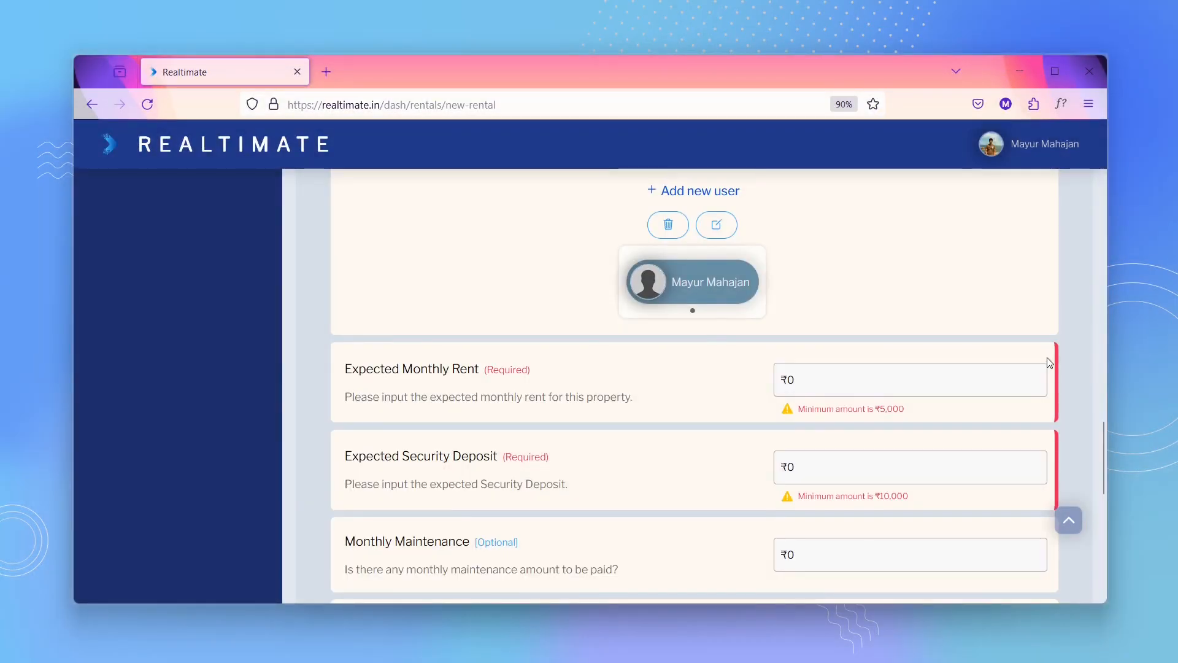
pyautogui.scroll(-2, 894, 249)
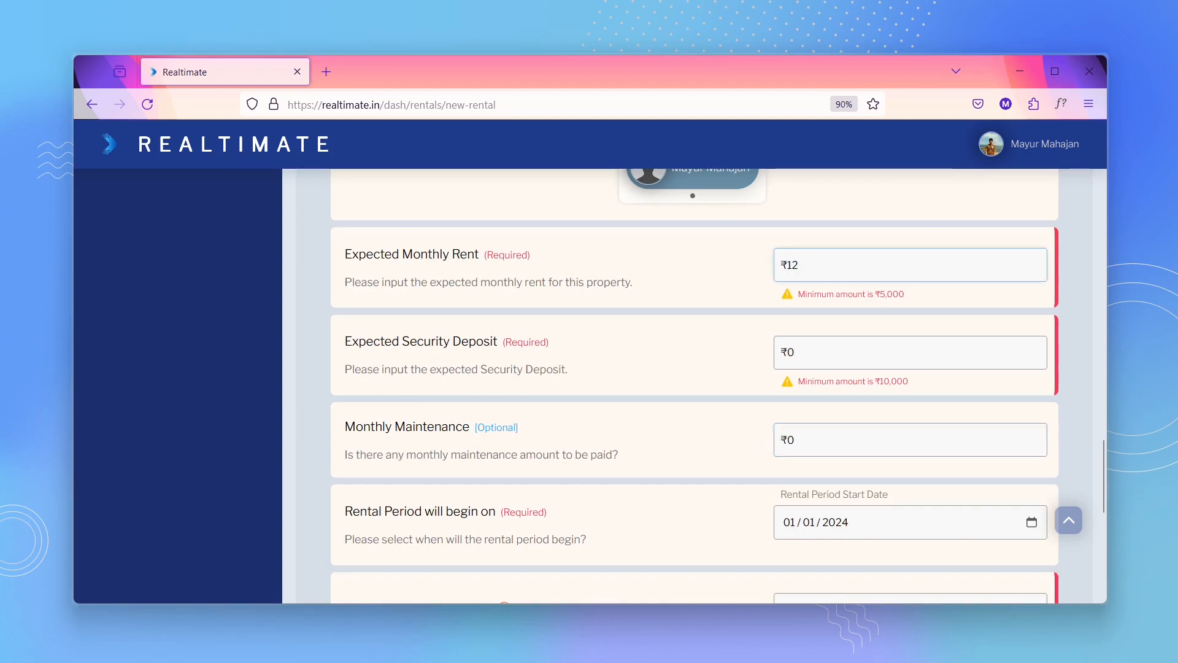
pyautogui.write('500')
pyautogui.press('Tab')
pyautogui.write('100000')
pyautogui.press('Tab')
pyautogui.write('1000')
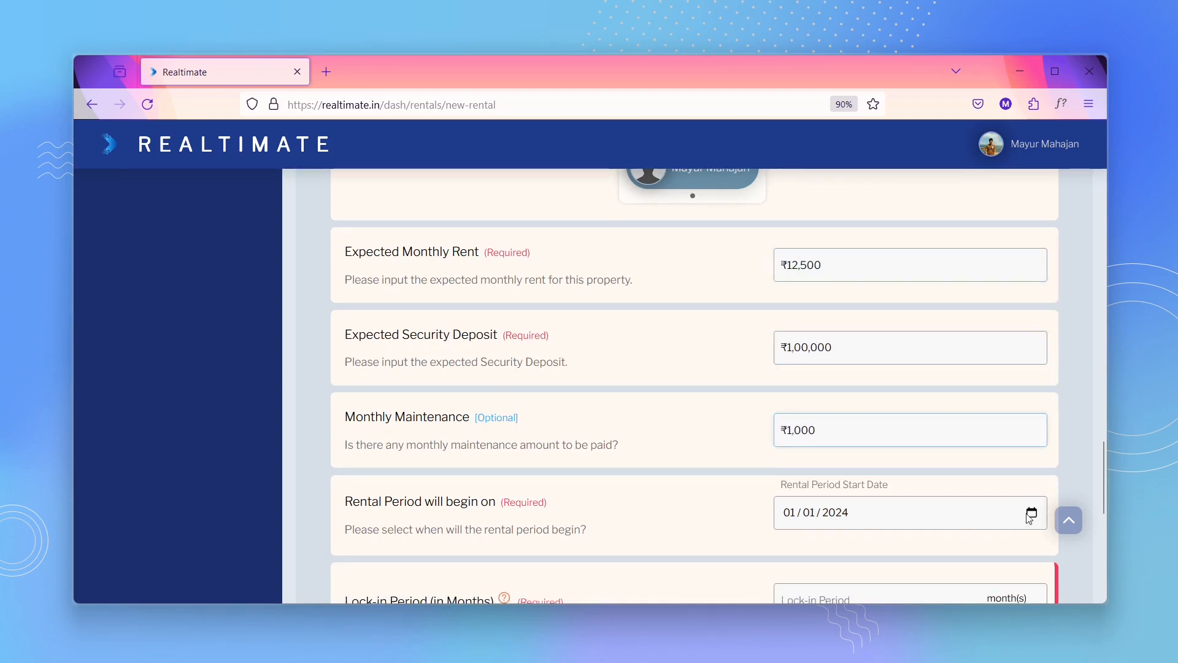
# Set the rental period start date to 08/01/2024 and the lock-in period to 9 months, and proceed to the next section
pyautogui.click(1031, 513)
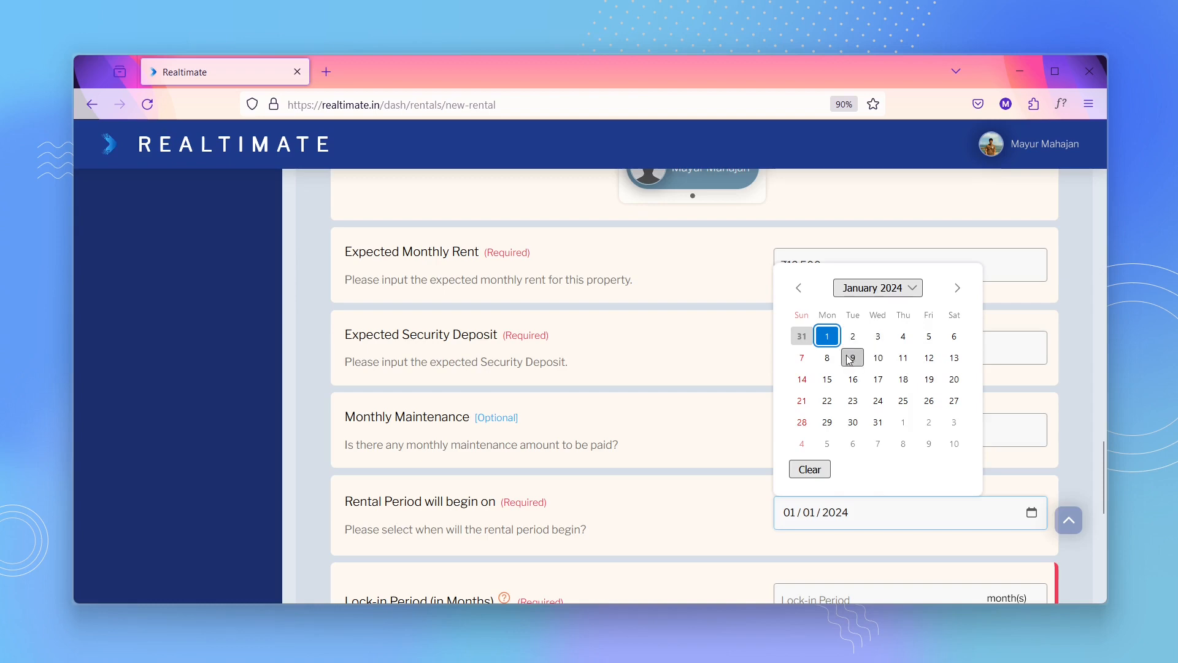
pyautogui.click(827, 358)
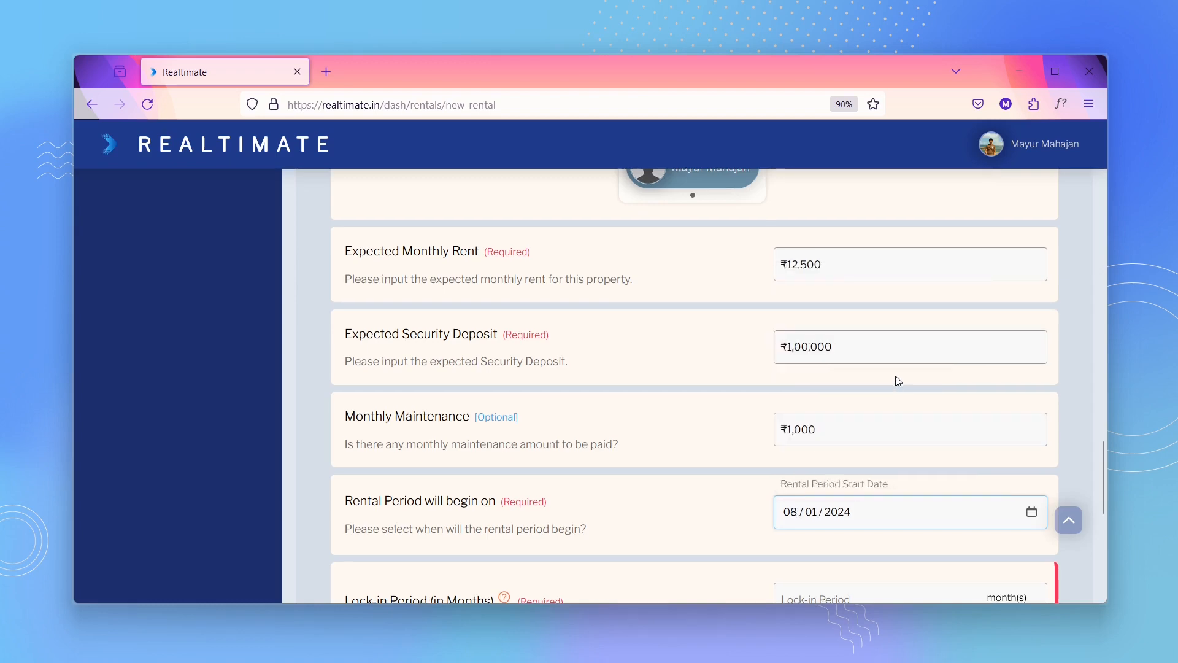
pyautogui.scroll(-5, 896, 376)
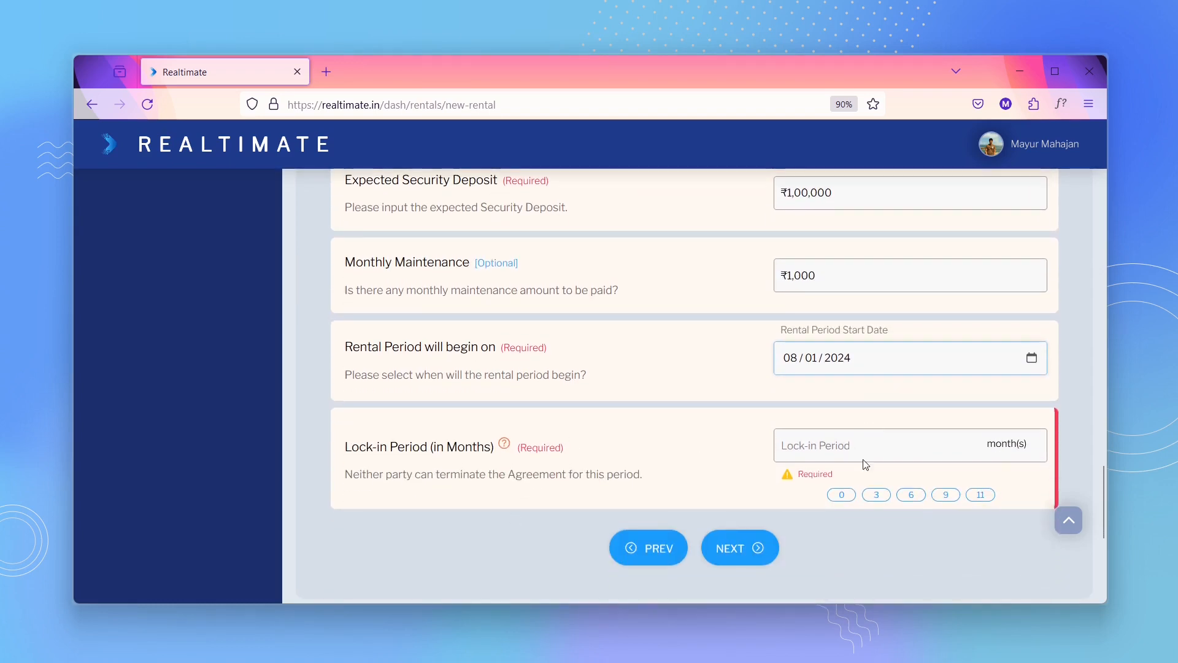
pyautogui.click(944, 496)
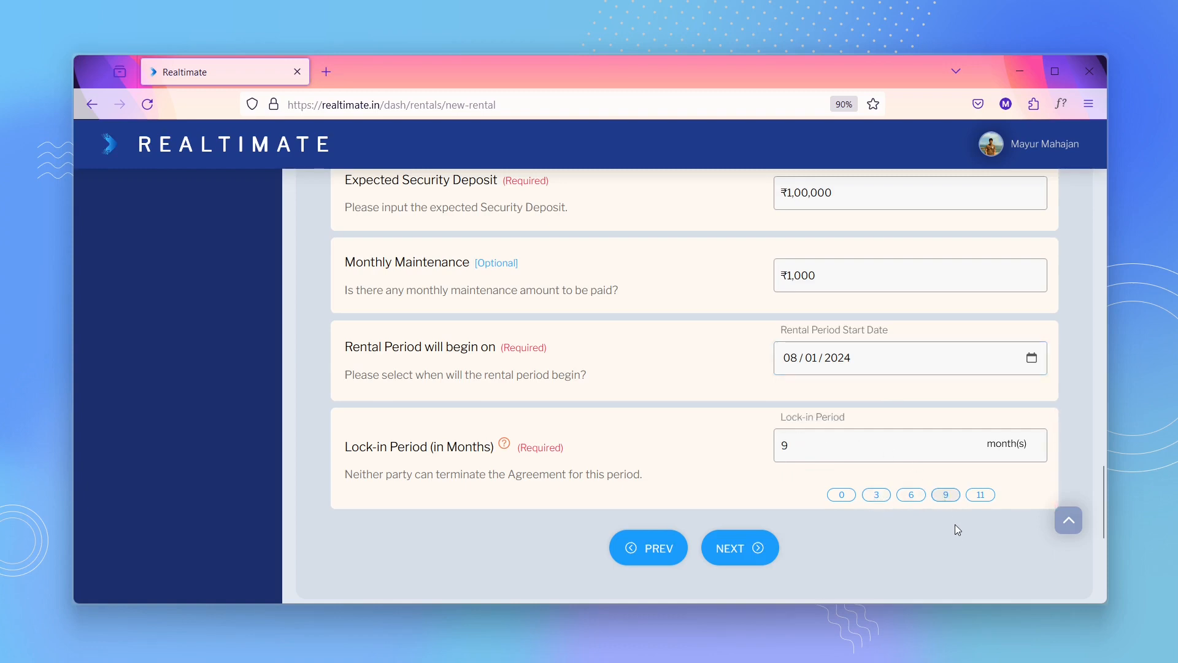
pyautogui.click(759, 548)
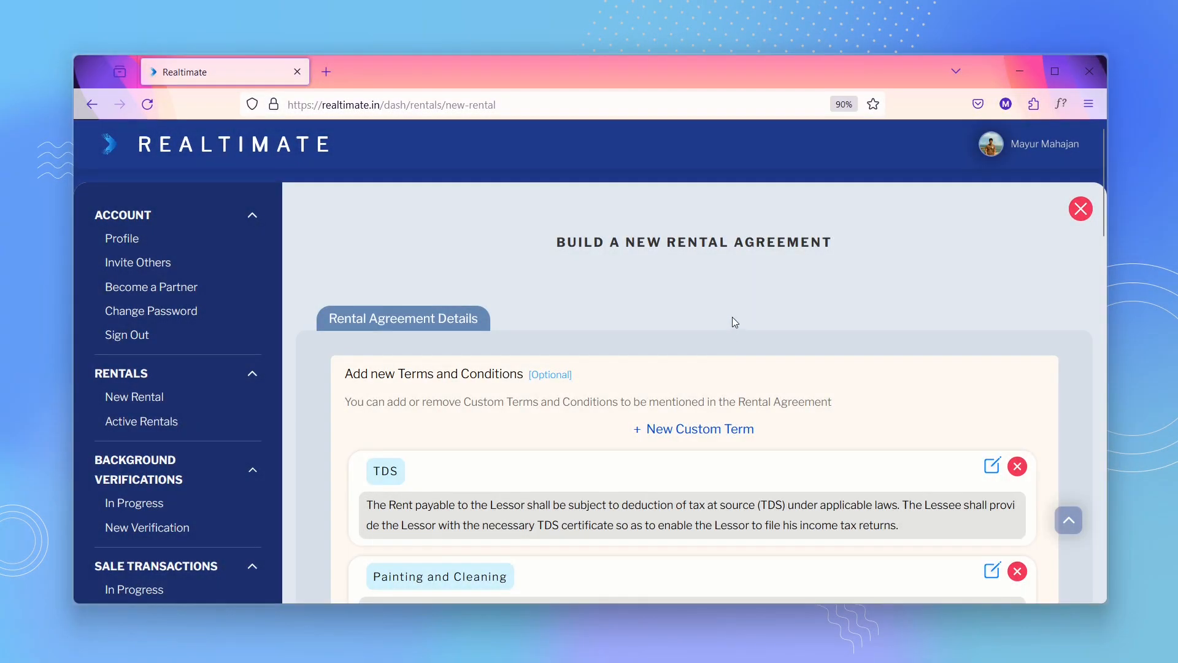
# Examine the custom terms and conditions and the rent deposit account section of the agreement
pyautogui.scroll(-2, 733, 320)
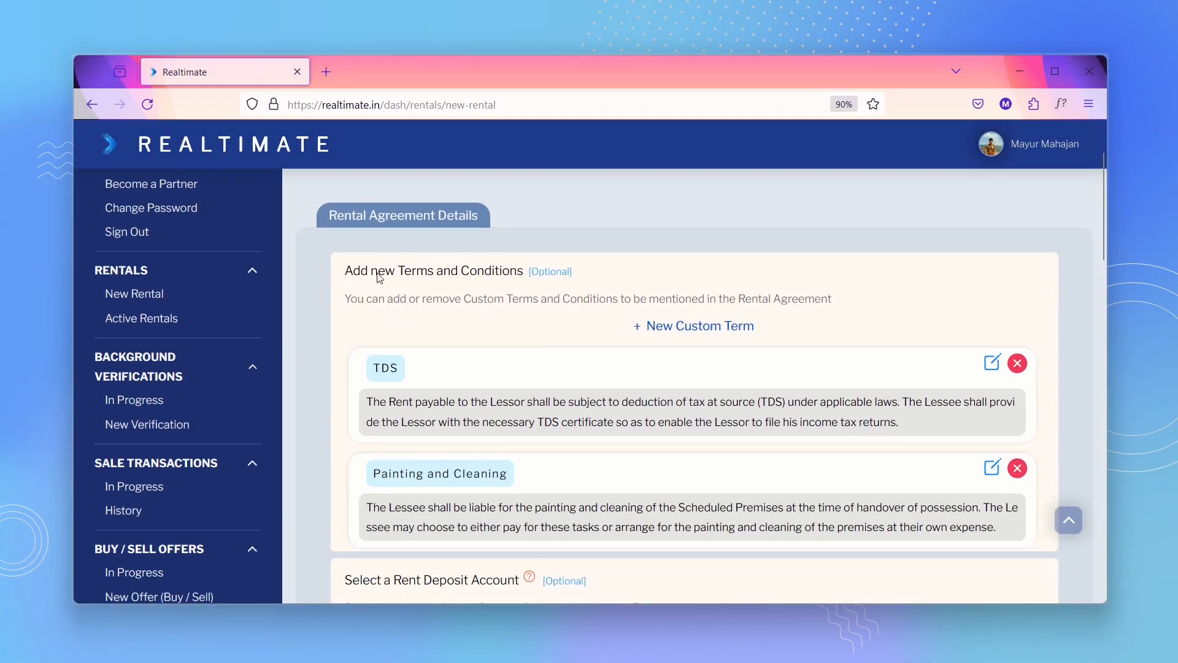
pyautogui.scroll(-2, 574, 313)
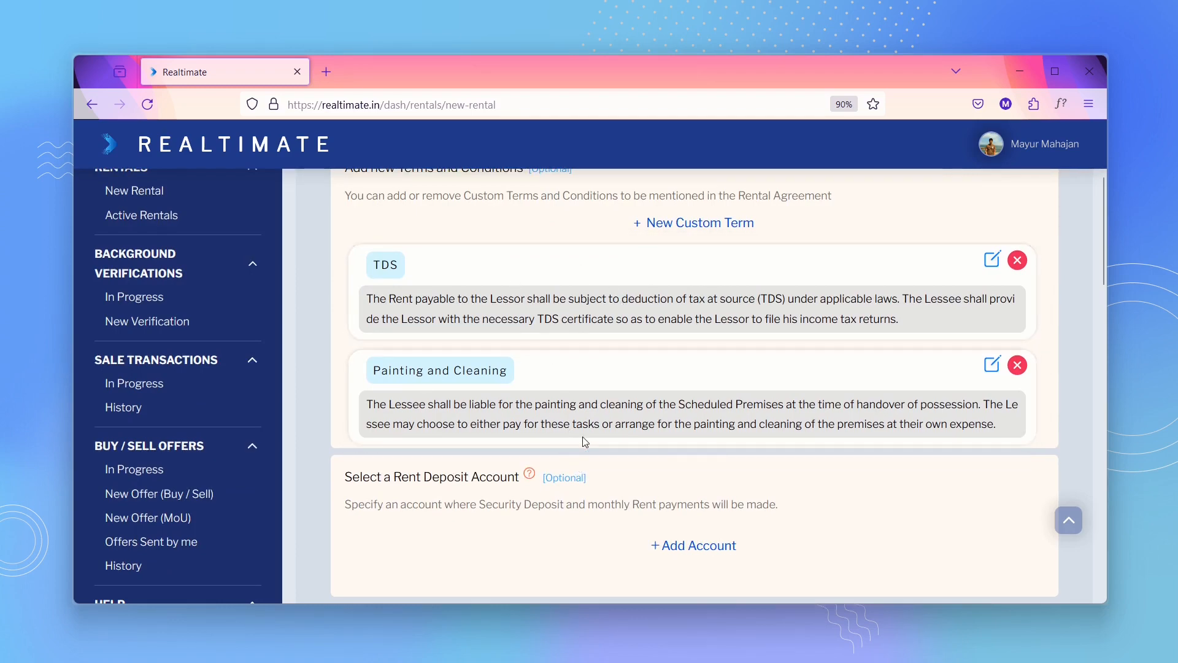
pyautogui.scroll(1, 742, 386)
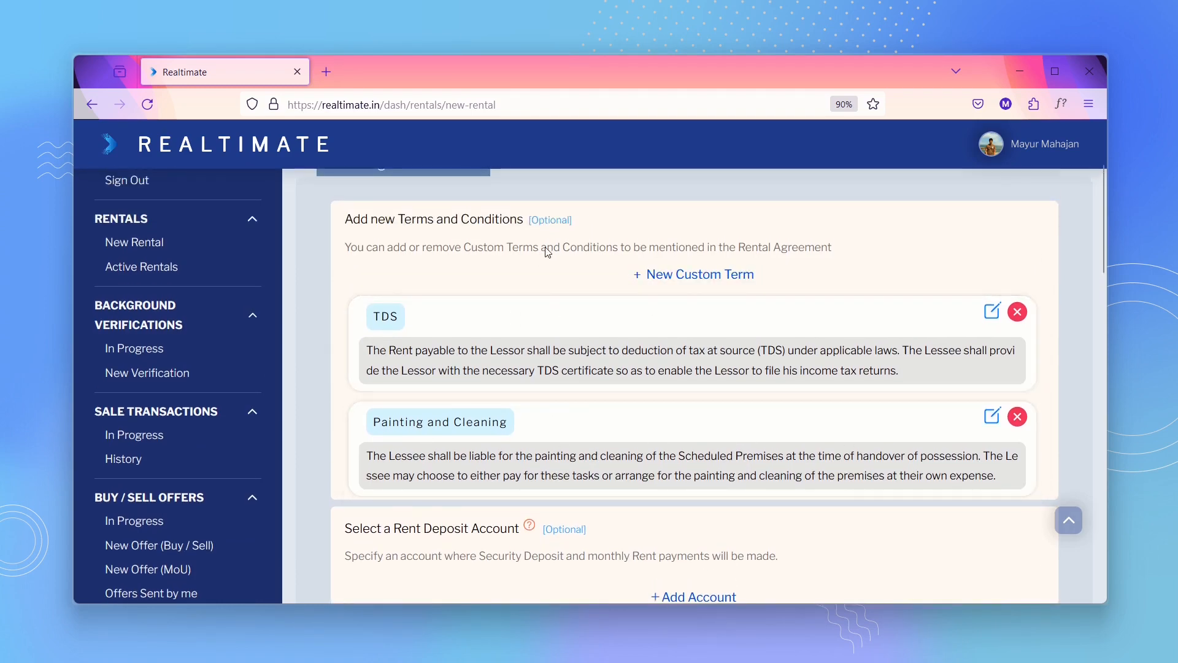
pyautogui.scroll(-3, 623, 221)
pyautogui.scroll(-2, 740, 249)
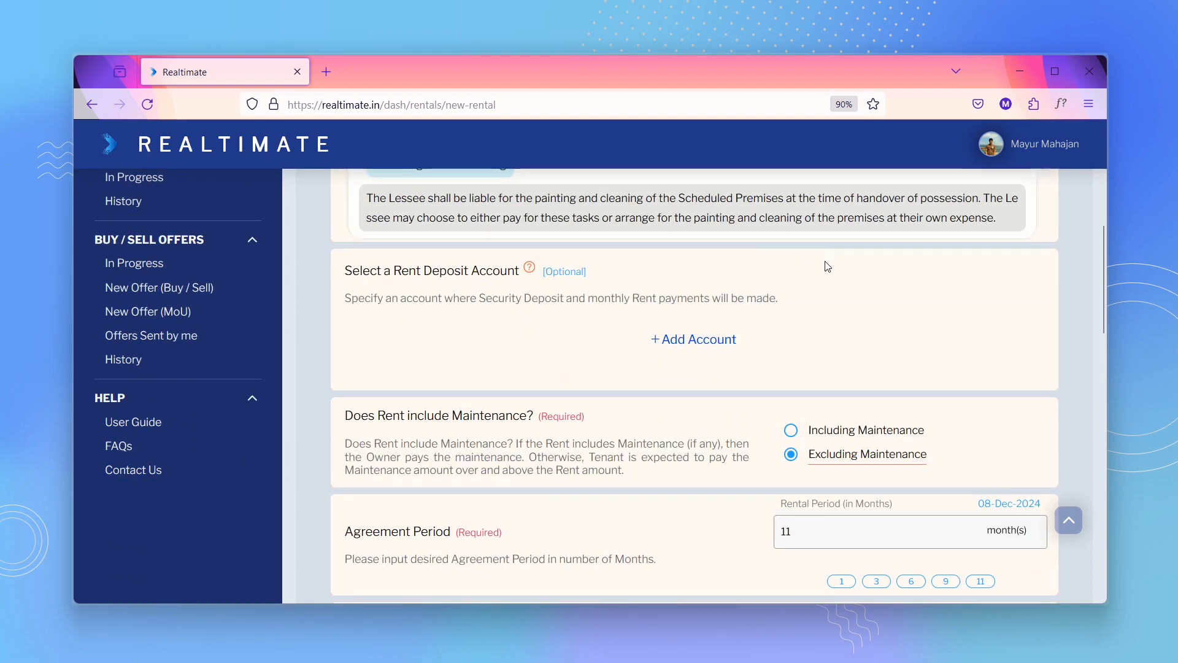
pyautogui.scroll(-1, 827, 266)
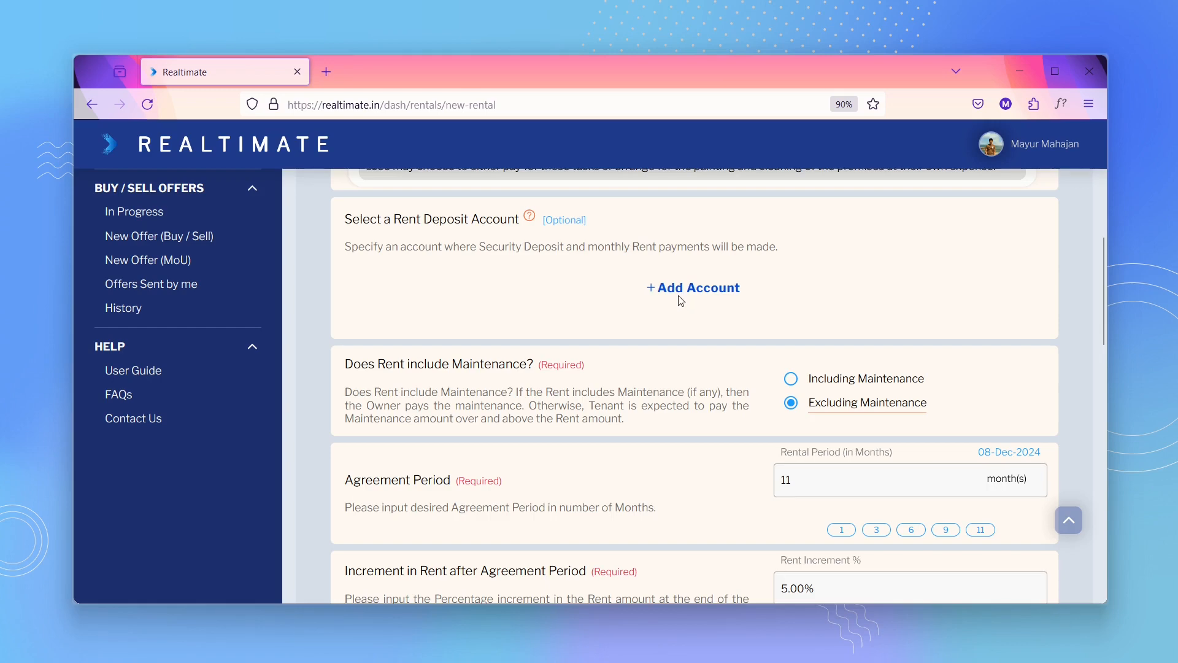
# Set the agreement period to 11 months
pyautogui.scroll(-2, 675, 301)
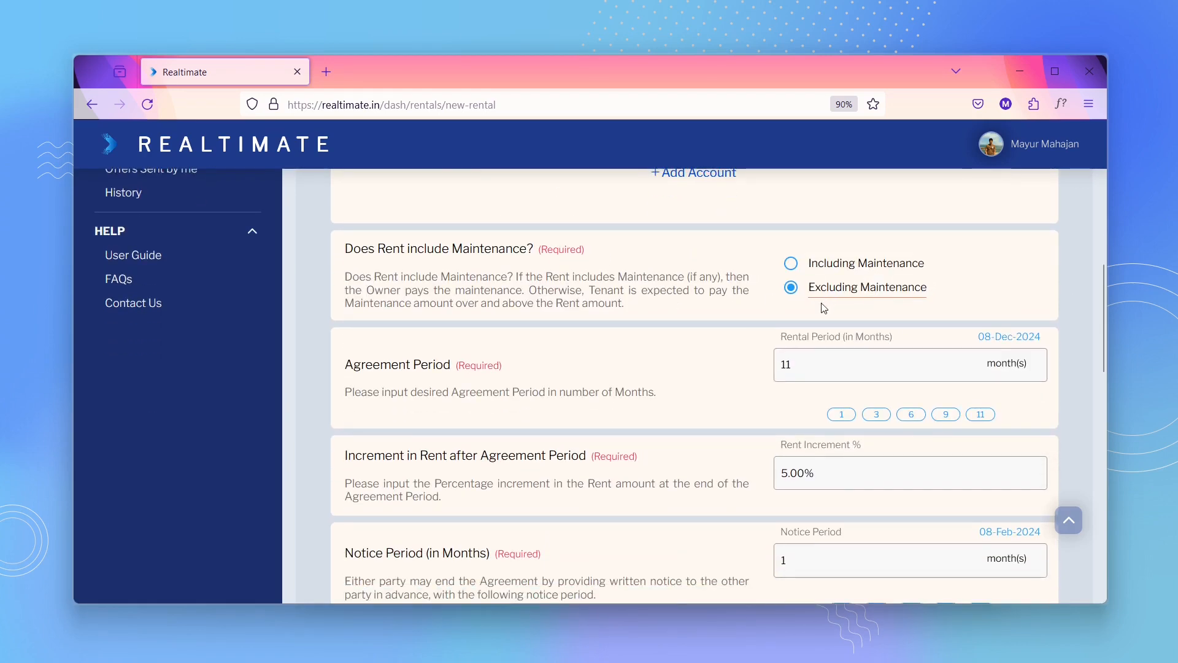
pyautogui.scroll(-2, 712, 280)
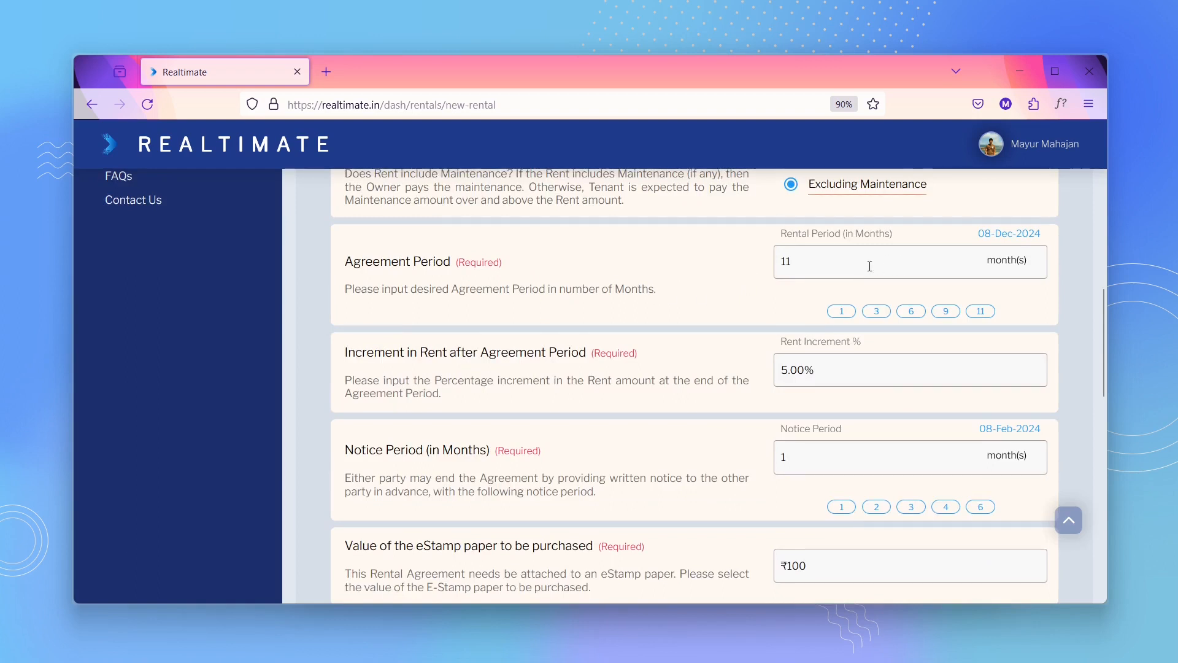
pyautogui.click(980, 311)
pyautogui.scroll(-3, 688, 282)
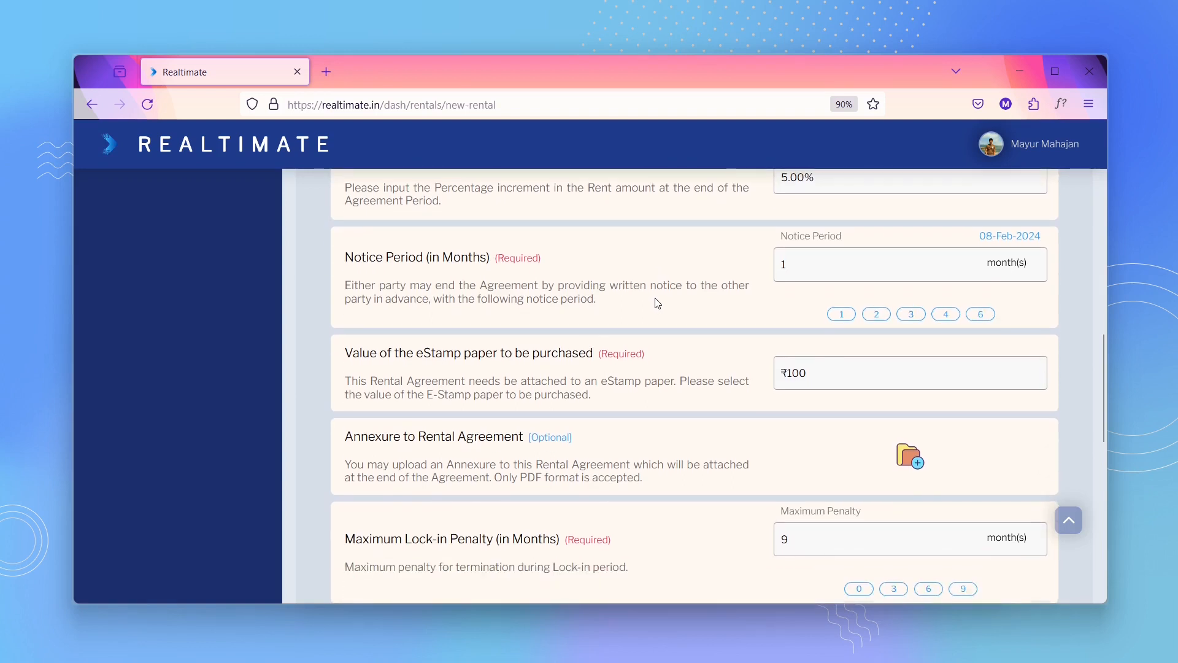
pyautogui.scroll(-2, 657, 300)
pyautogui.scroll(-1, 791, 289)
pyautogui.scroll(-1, 857, 292)
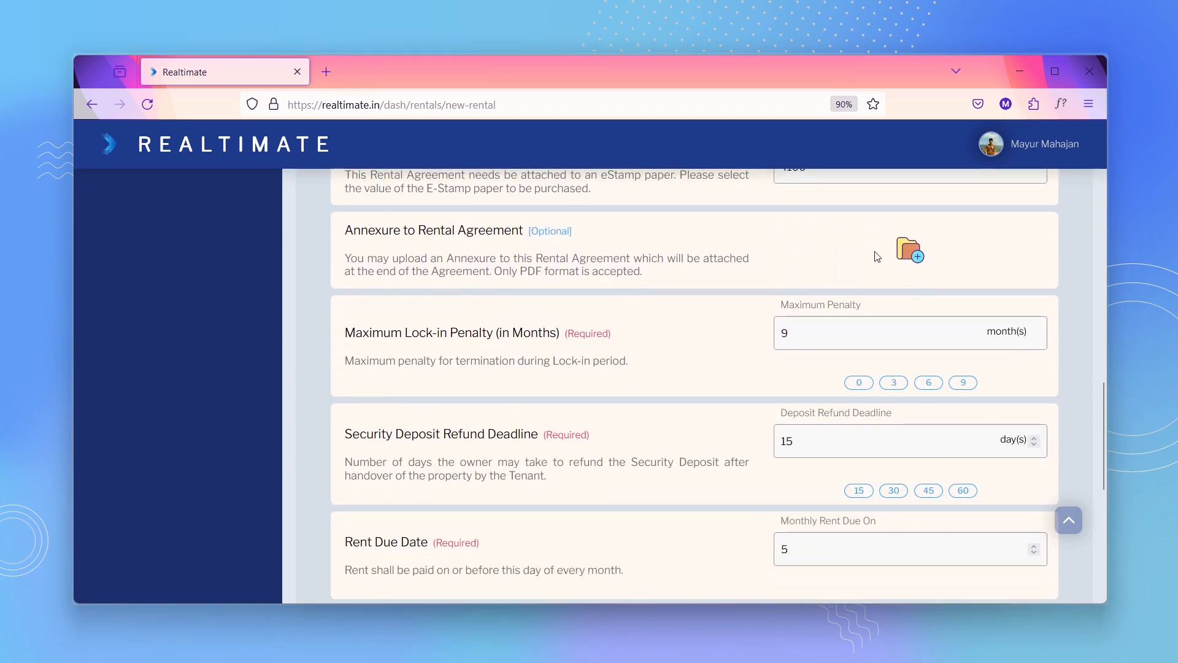
pyautogui.click(907, 251)
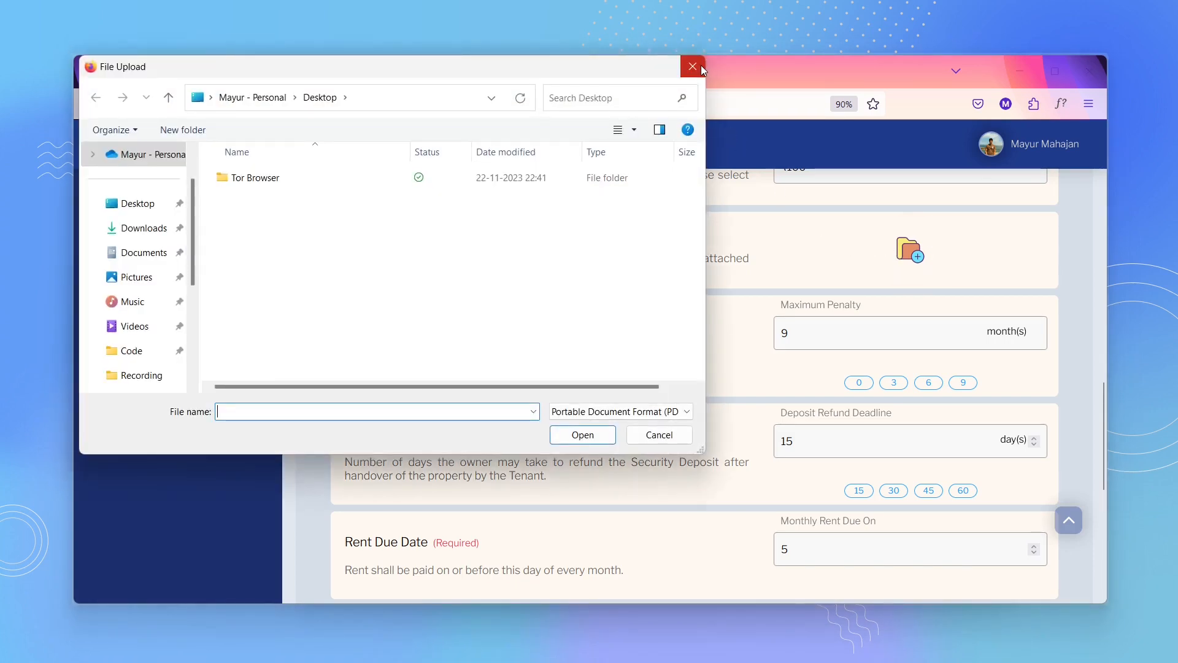
pyautogui.click(693, 67)
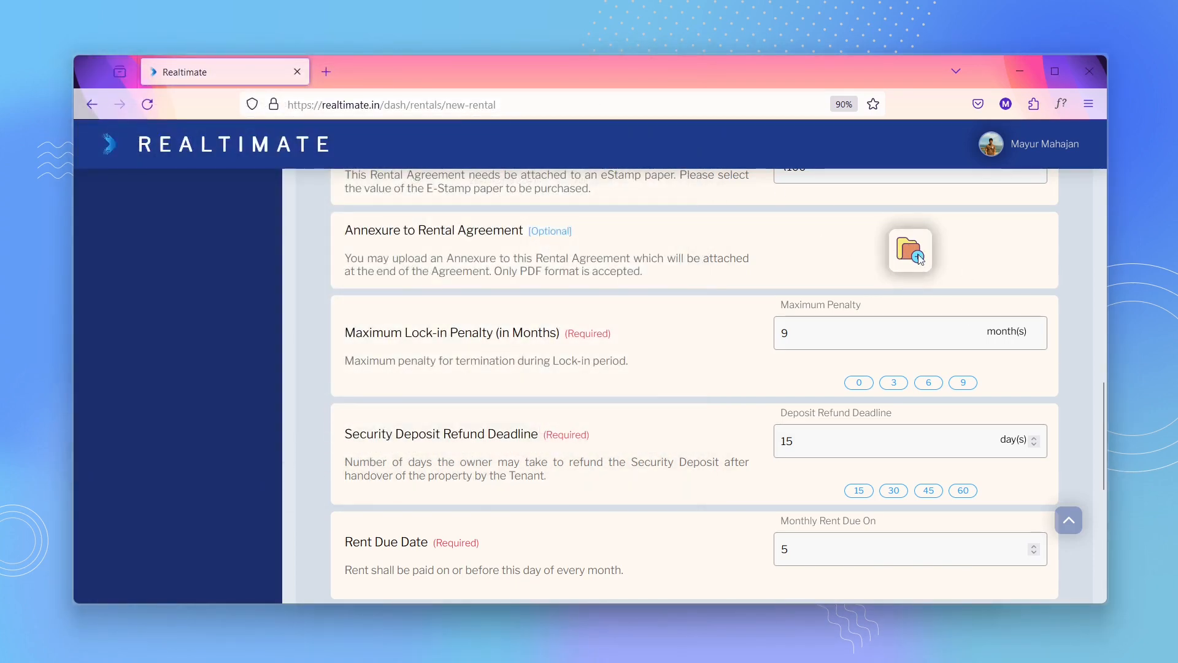
# Check the lock-in penalty, deposit refund deadline and rent due date, and proceed to the next section
pyautogui.scroll(-2, 791, 270)
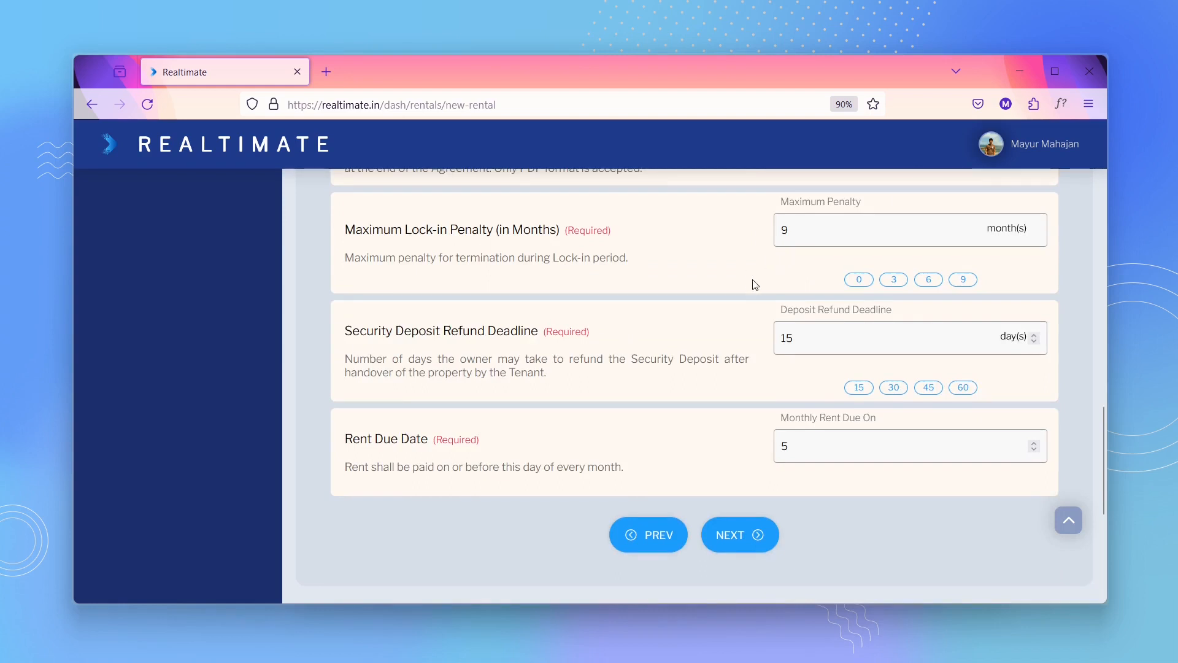
pyautogui.scroll(-1, 705, 250)
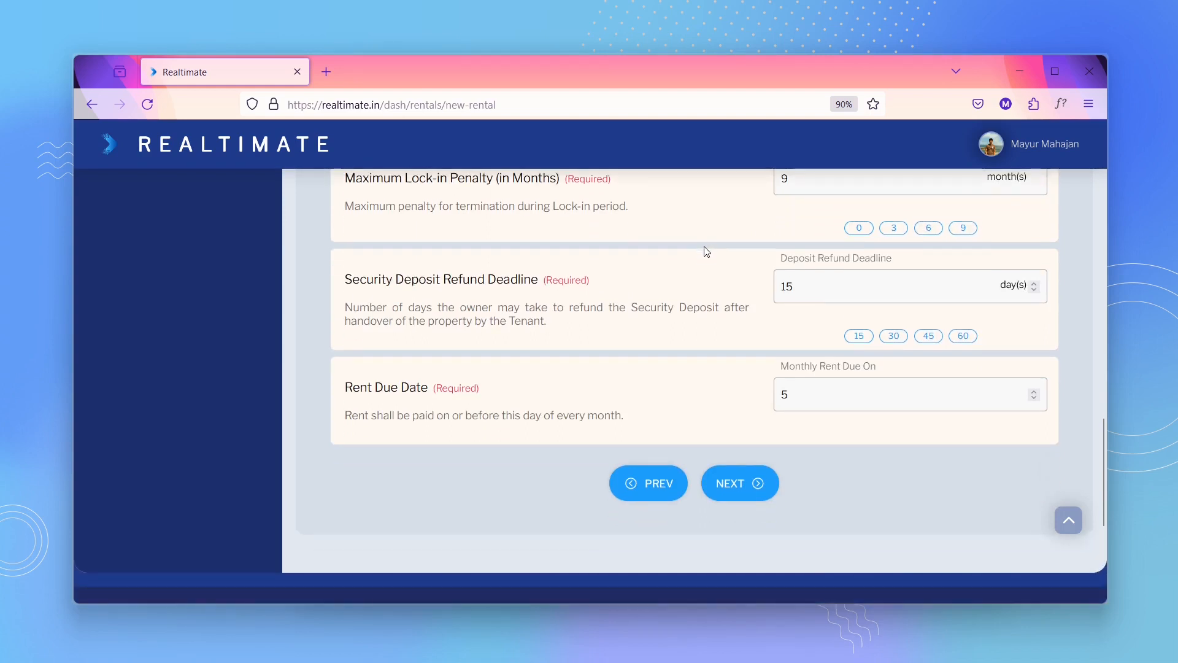
pyautogui.scroll(-2, 727, 330)
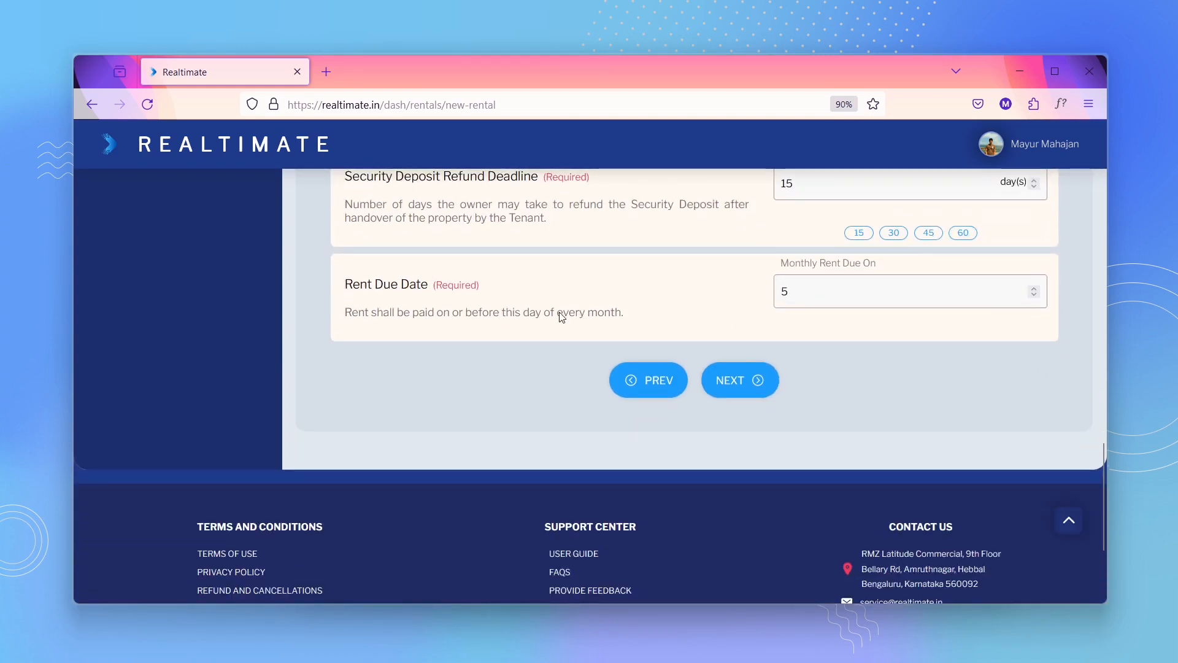
pyautogui.click(731, 387)
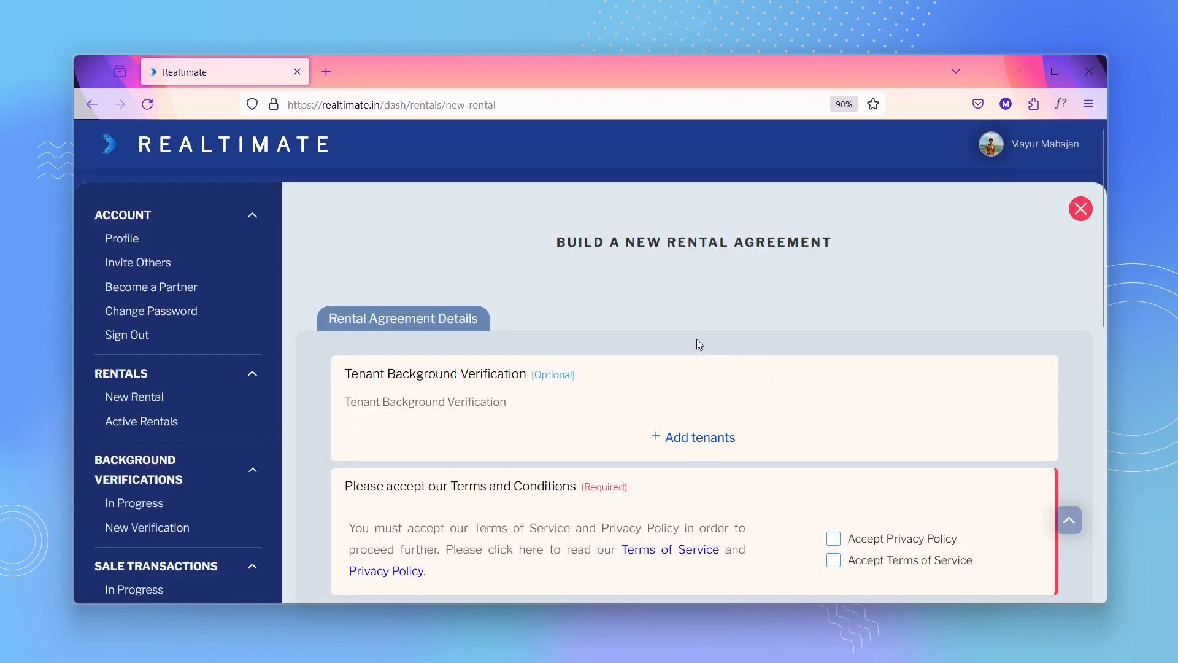
# Add the tenant for background verification and choose the owner as the payer of the fees
pyautogui.scroll(-2, 767, 365)
pyautogui.scroll(1, 835, 345)
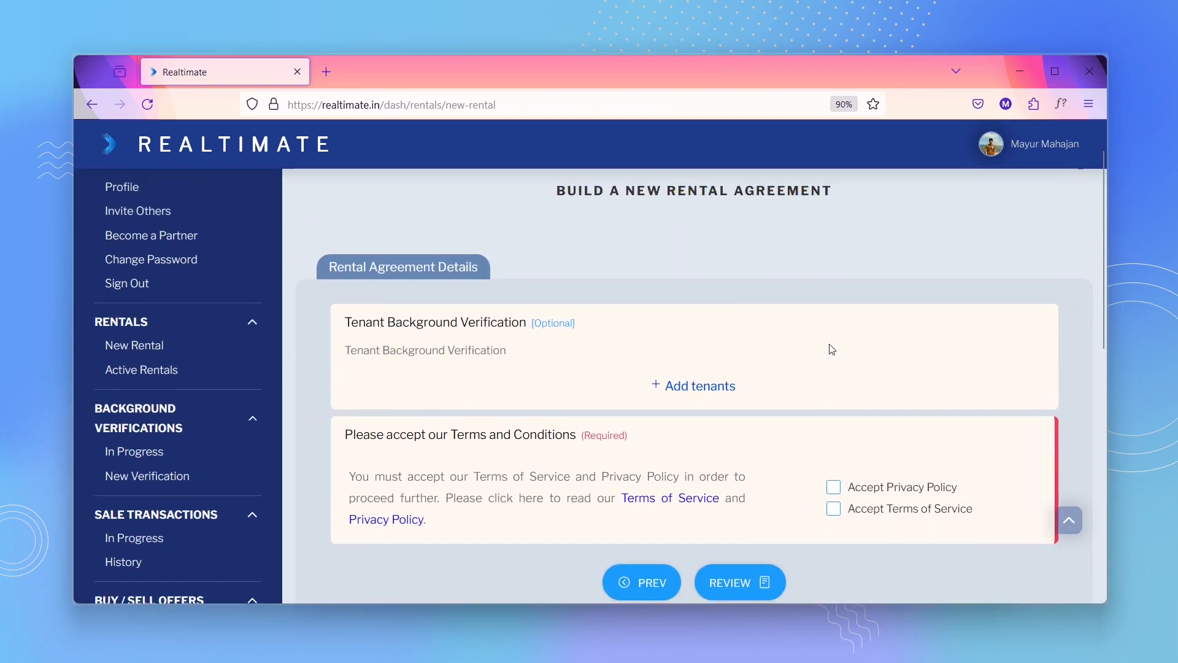
pyautogui.click(666, 387)
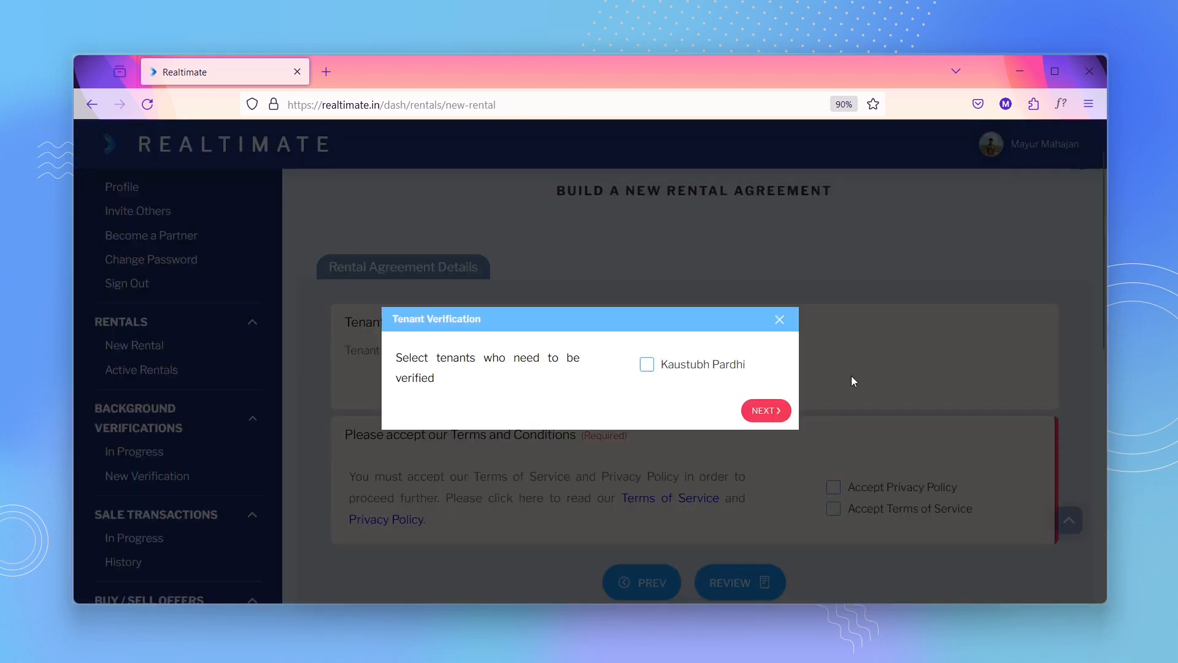
pyautogui.click(647, 365)
pyautogui.click(773, 409)
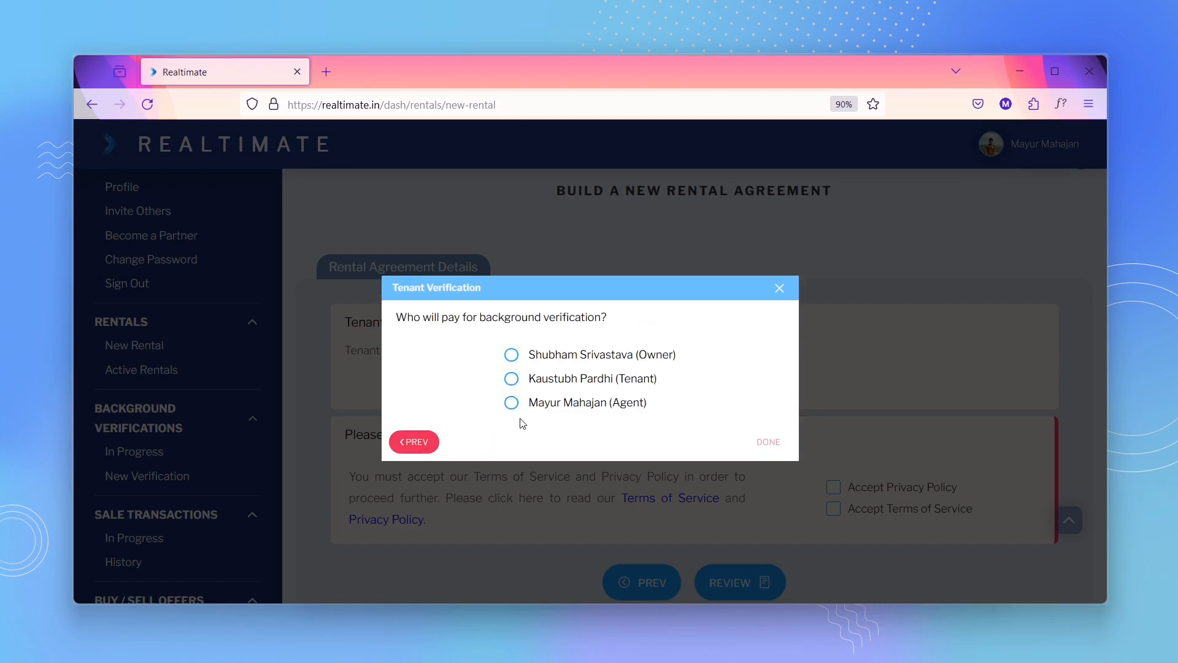
pyautogui.click(511, 355)
pyautogui.click(762, 442)
# Accept the Privacy Policy and Terms of Service, and open the review of the rental agreement
pyautogui.scroll(-3, 450, 273)
pyautogui.scroll(-2, 997, 299)
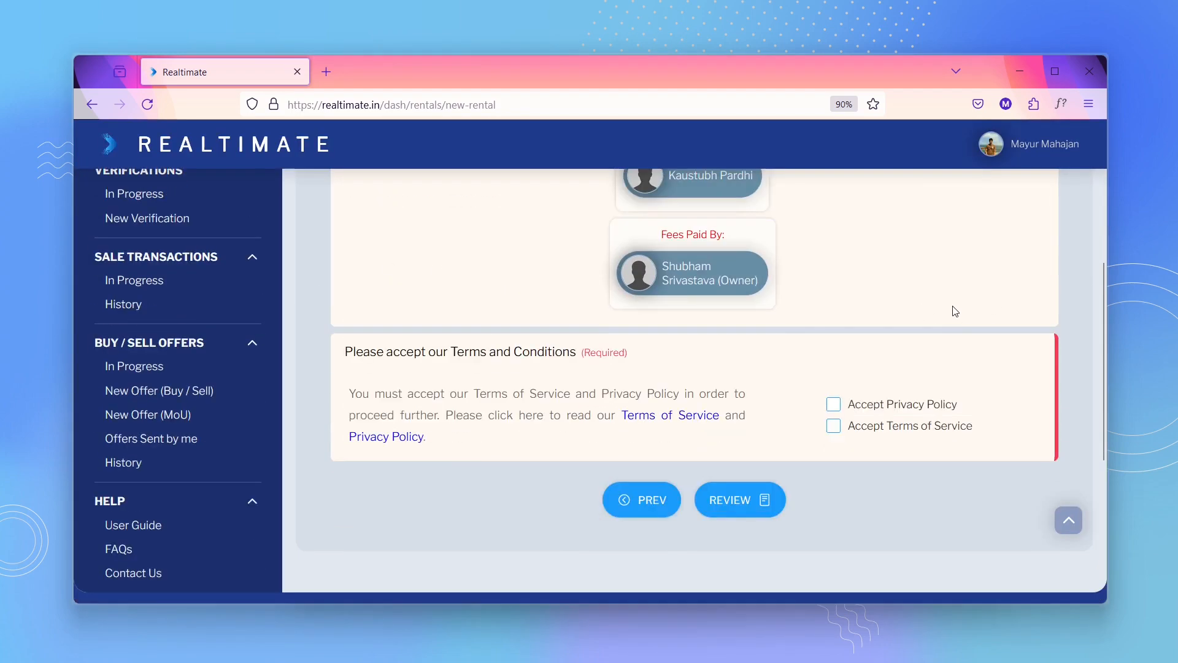
pyautogui.click(833, 405)
pyautogui.click(833, 425)
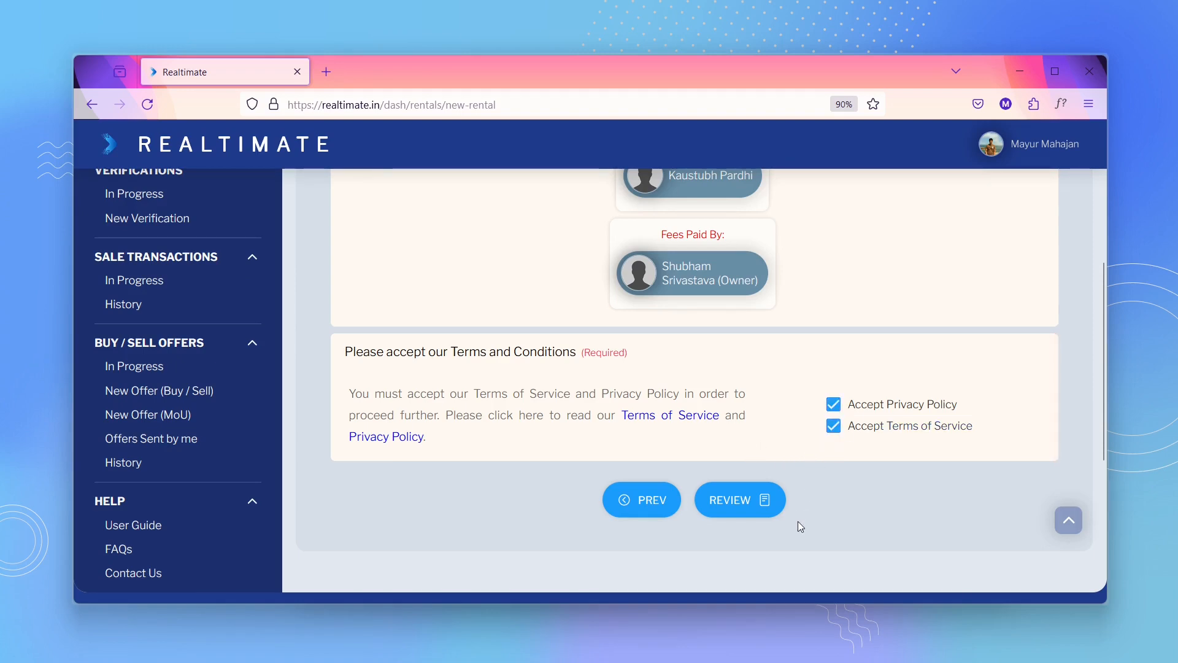
pyautogui.click(736, 500)
# Review every section of the new rental agreement, from property, parties and furnishings to rent terms, background verification and accepted conditions
pyautogui.scroll(12, 763, 430)
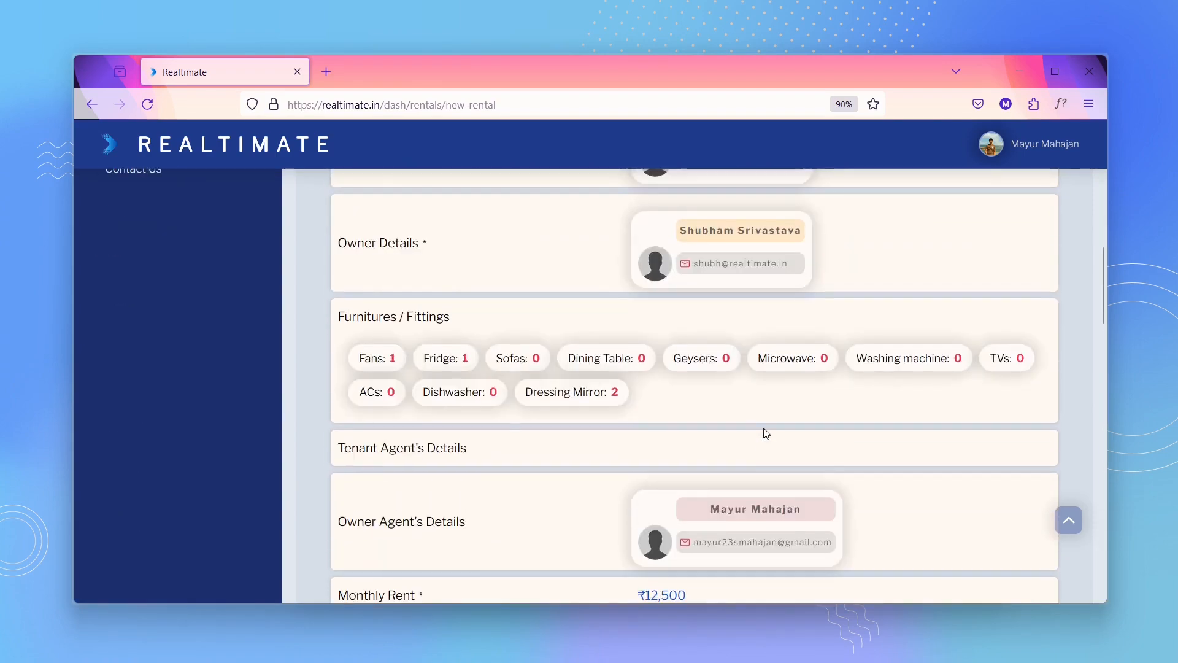
pyautogui.scroll(10, 764, 428)
pyautogui.scroll(-1, 845, 438)
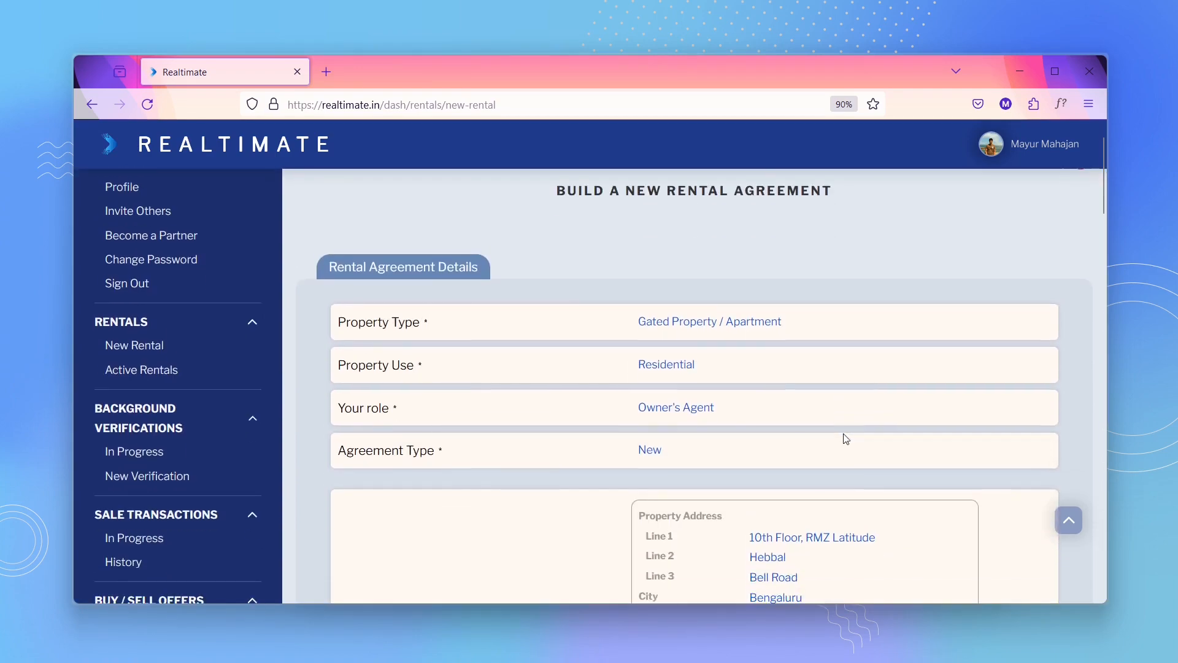
pyautogui.scroll(1, 845, 438)
pyautogui.scroll(-4, 844, 439)
pyautogui.scroll(3, 844, 439)
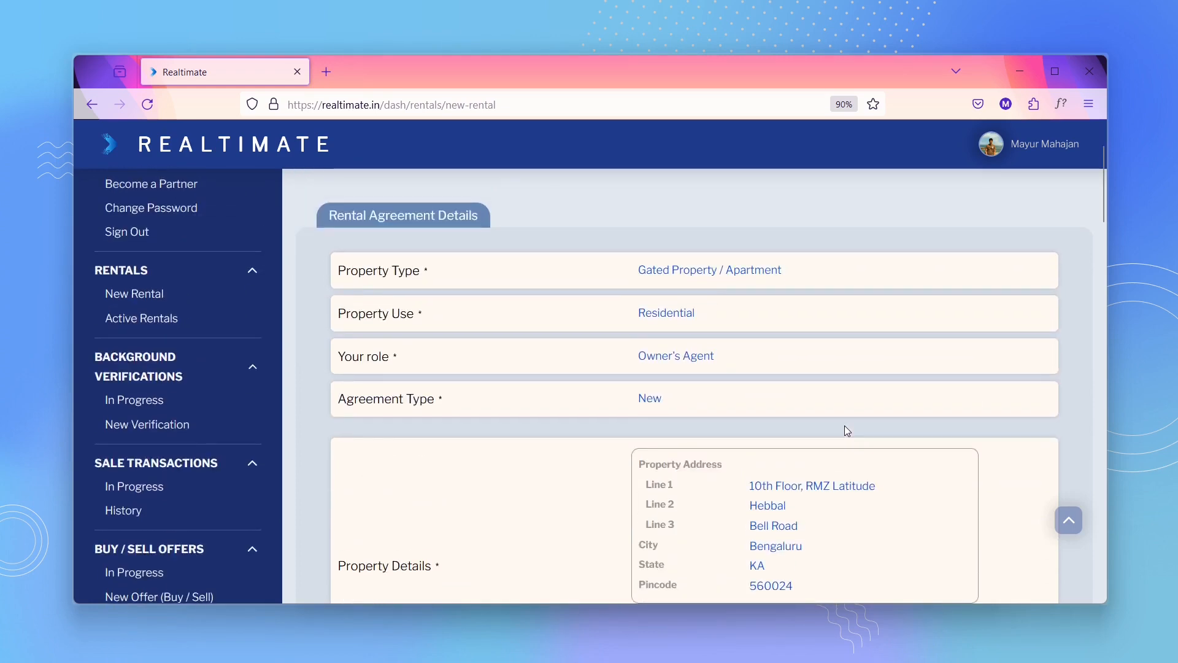
pyautogui.scroll(-7, 840, 362)
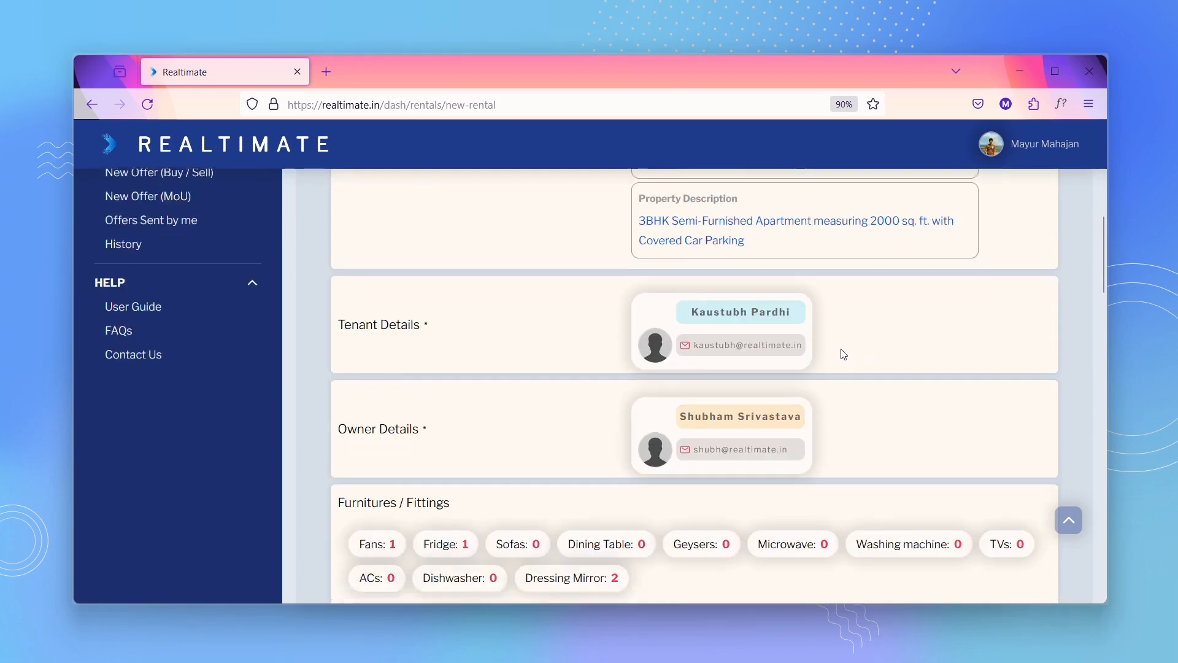
pyautogui.scroll(-18, 840, 356)
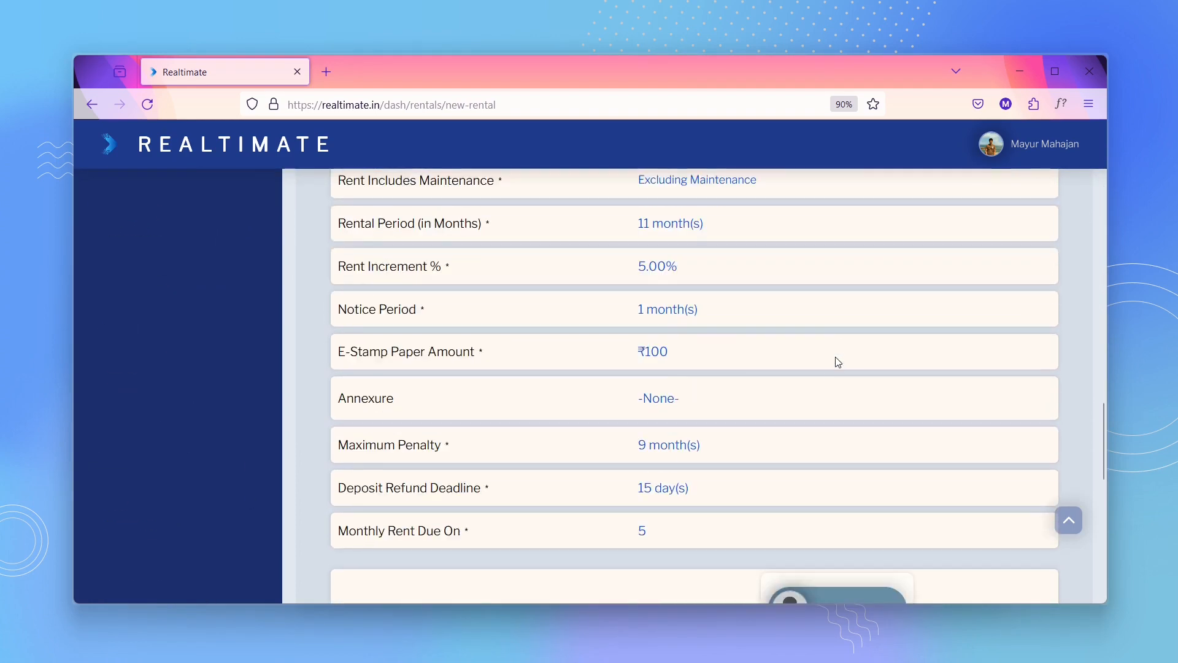
pyautogui.scroll(-7, 839, 362)
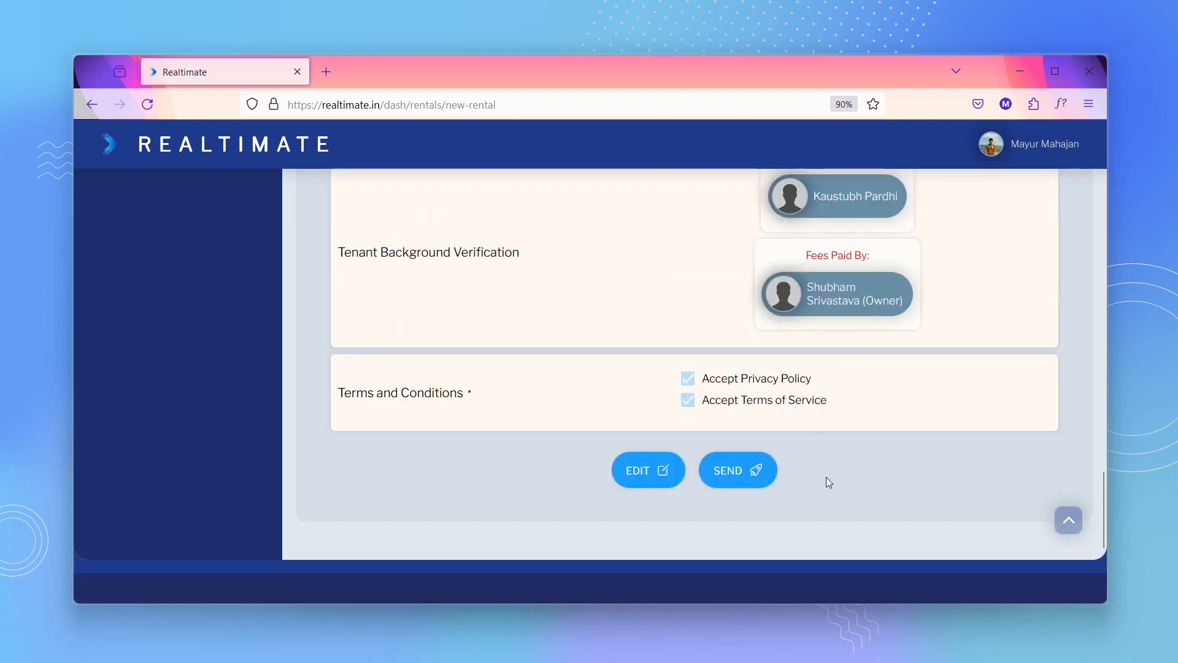
pyautogui.scroll(-2, 835, 480)
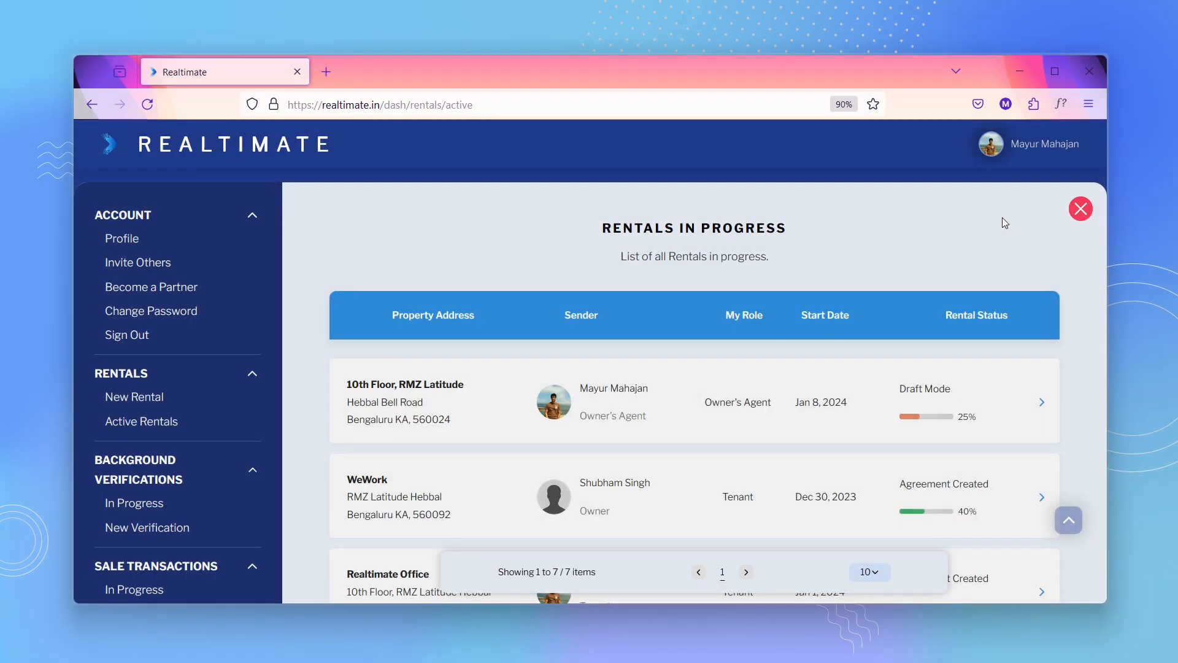
# Open the draft rental from the rentals in progress and share its agreement with all parties
pyautogui.click(744, 405)
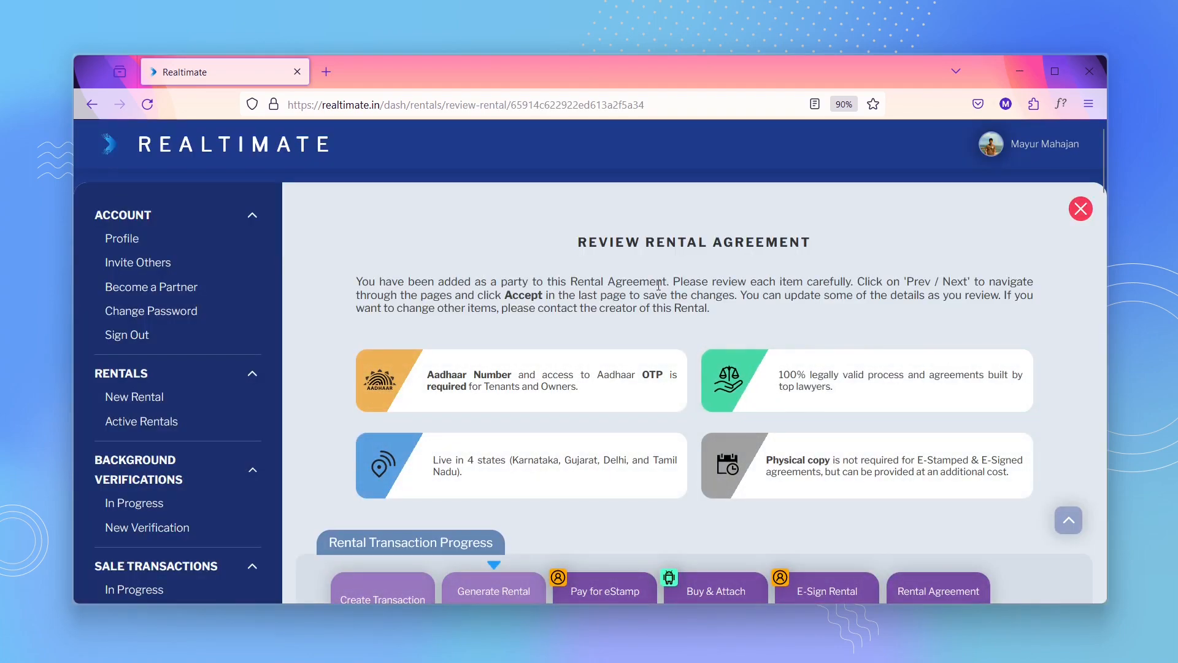
pyautogui.scroll(-5, 657, 289)
pyautogui.scroll(-2, 657, 286)
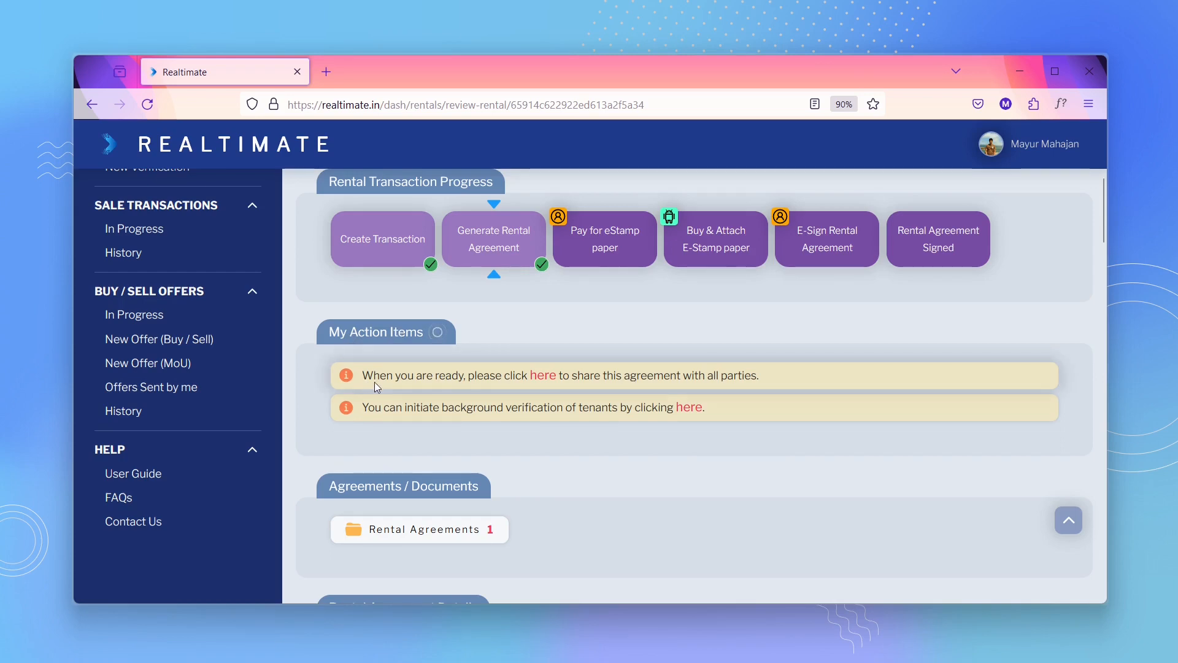
pyautogui.click(539, 376)
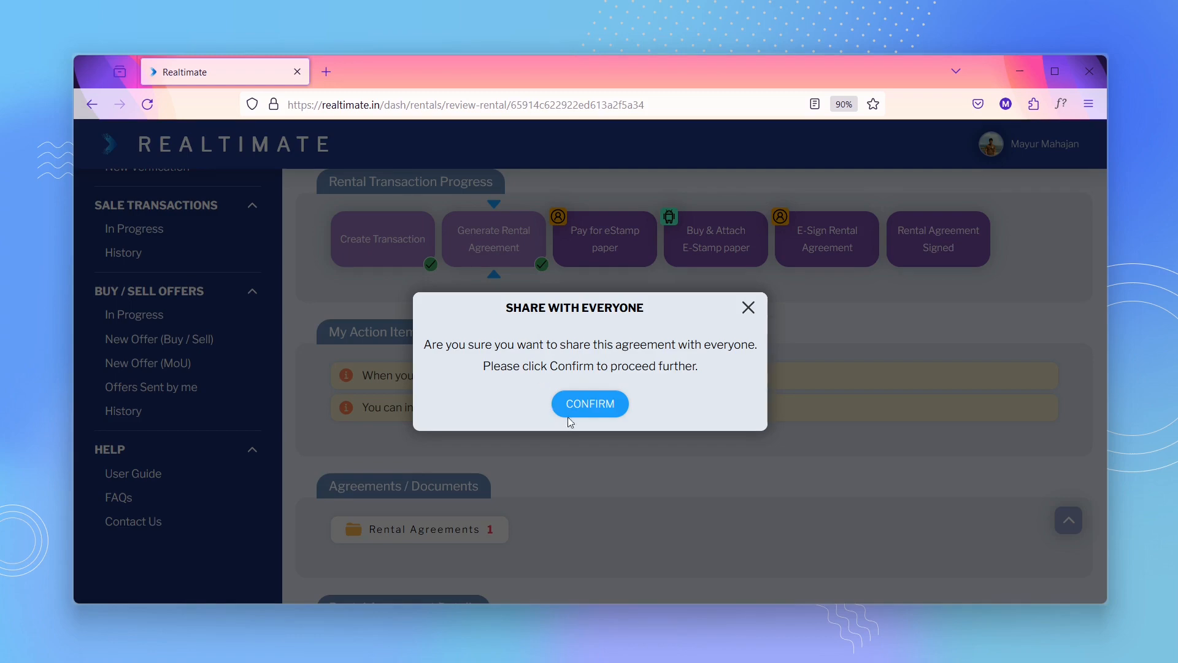
pyautogui.click(591, 408)
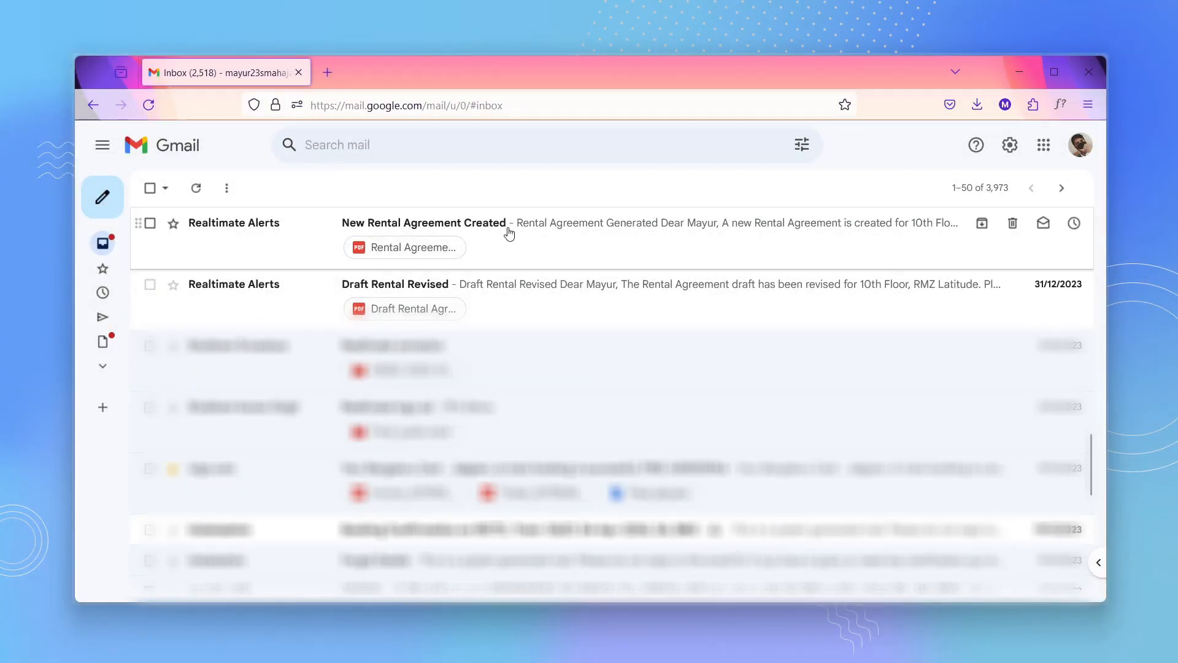
# In Gmail, open the "New Rental Agreement Created" email and examine its message and PDF attachment
pyautogui.click(573, 249)
pyautogui.scroll(-3, 809, 354)
pyautogui.scroll(-8, 806, 352)
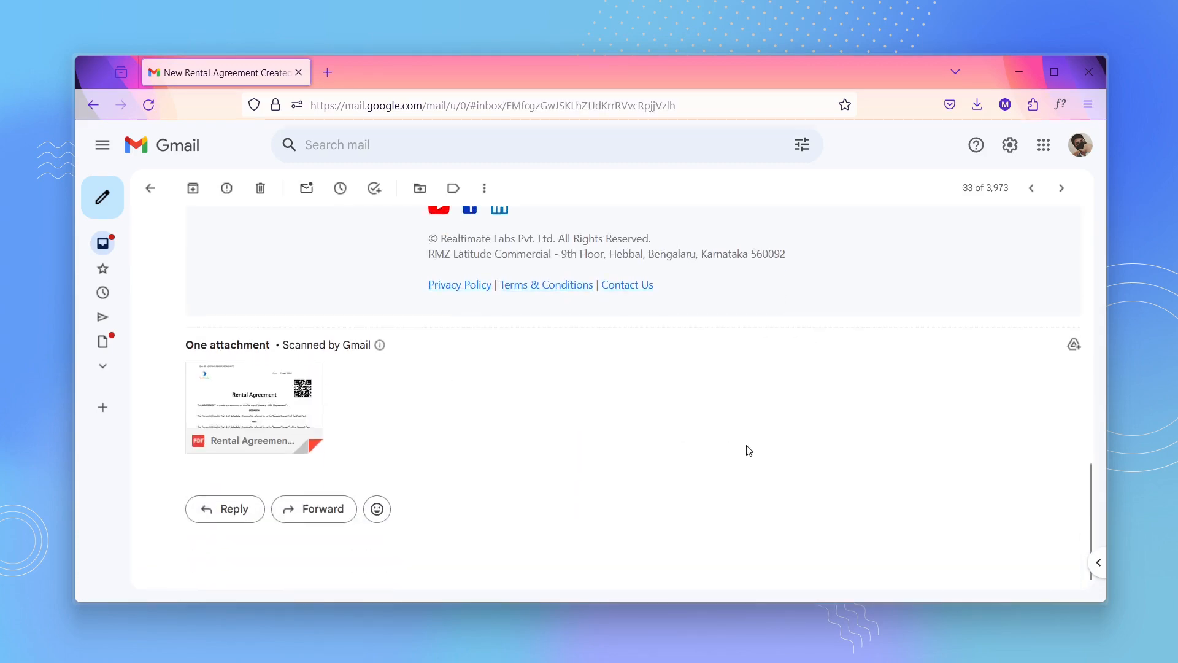
pyautogui.scroll(10, 765, 463)
pyautogui.scroll(-2, 612, 385)
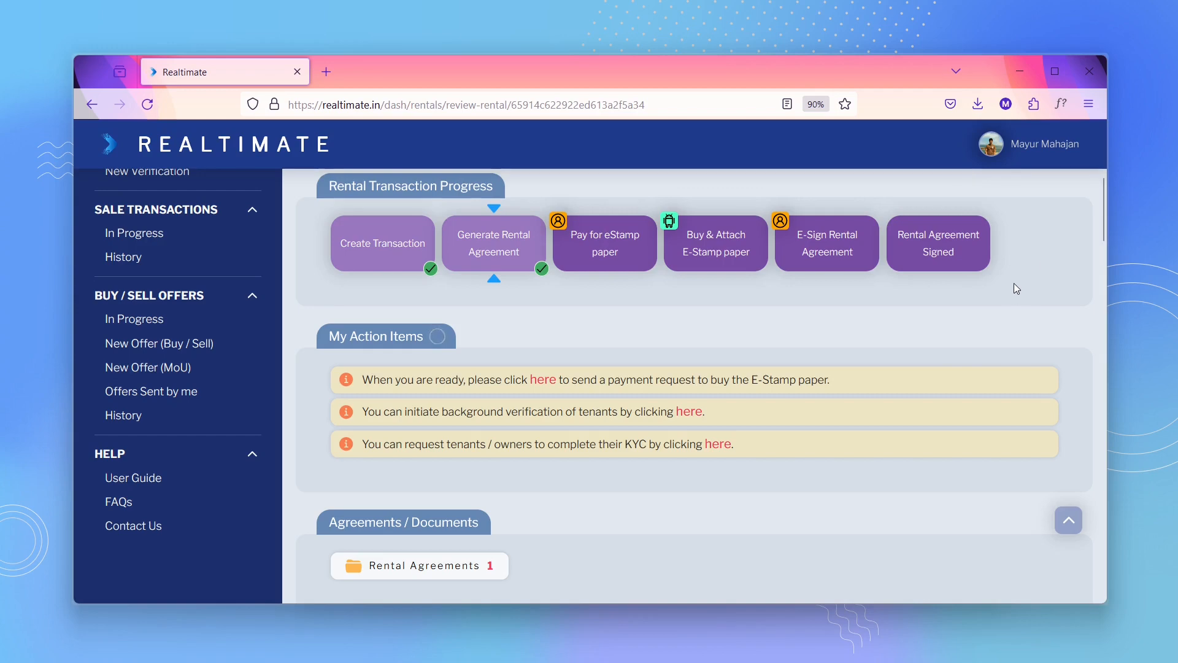
# Back in Realtimate, open the rental agreements under Agreements / Documents and download the created agreement
pyautogui.scroll(-4, 594, 364)
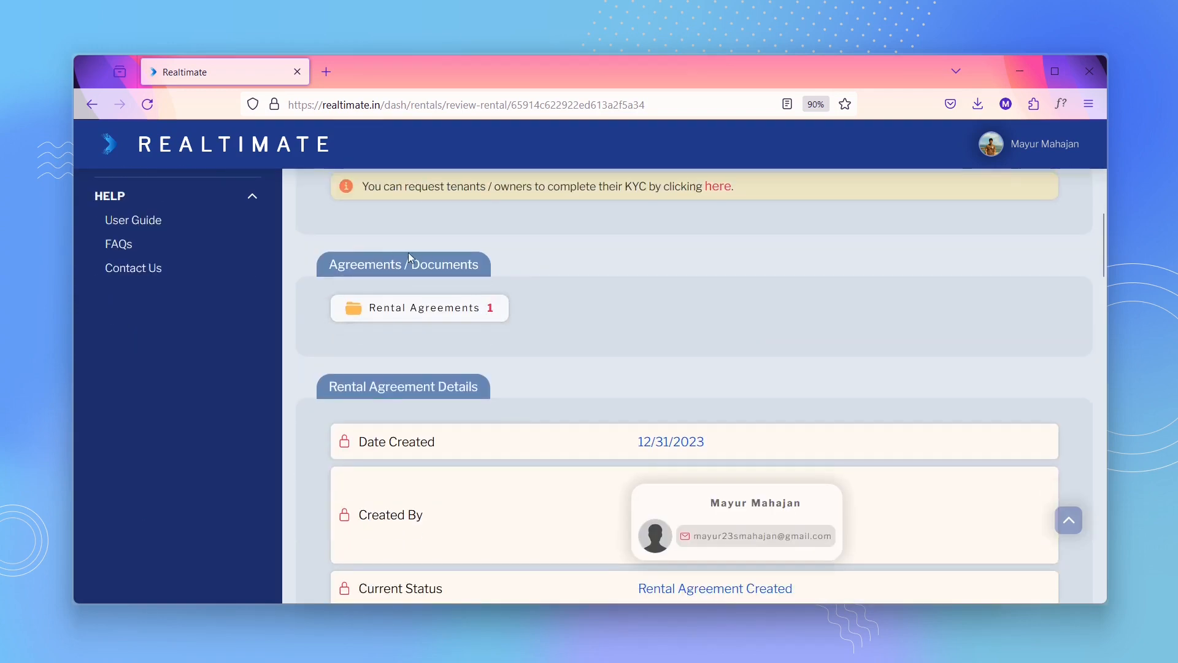
pyautogui.click(463, 312)
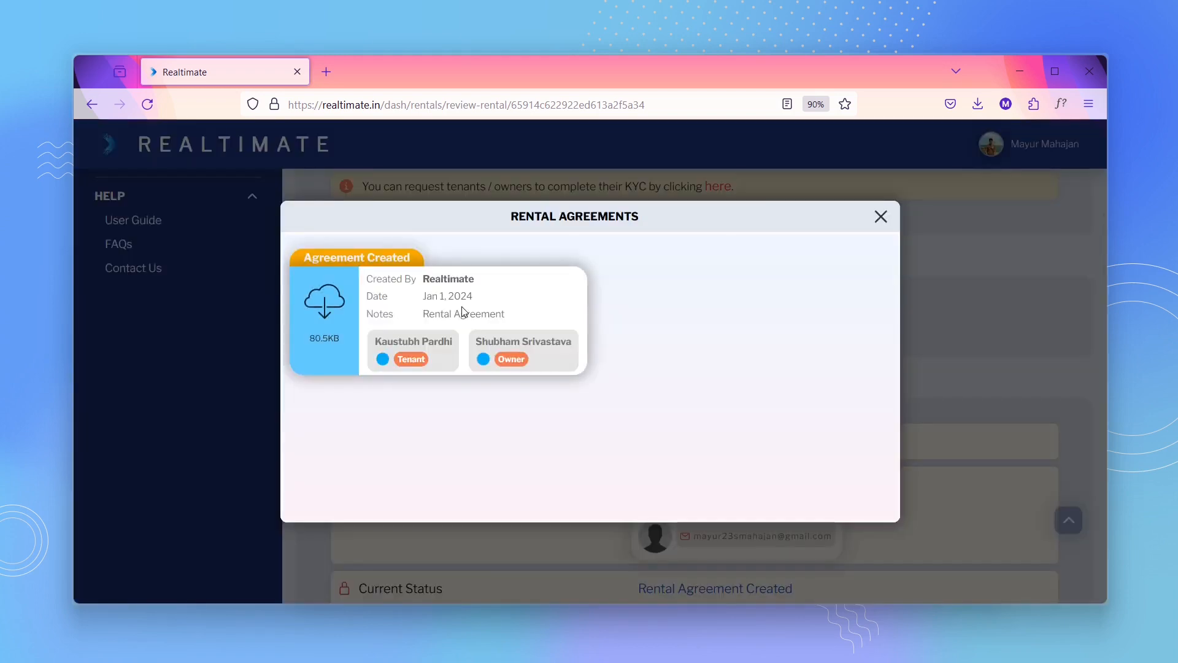
pyautogui.click(313, 316)
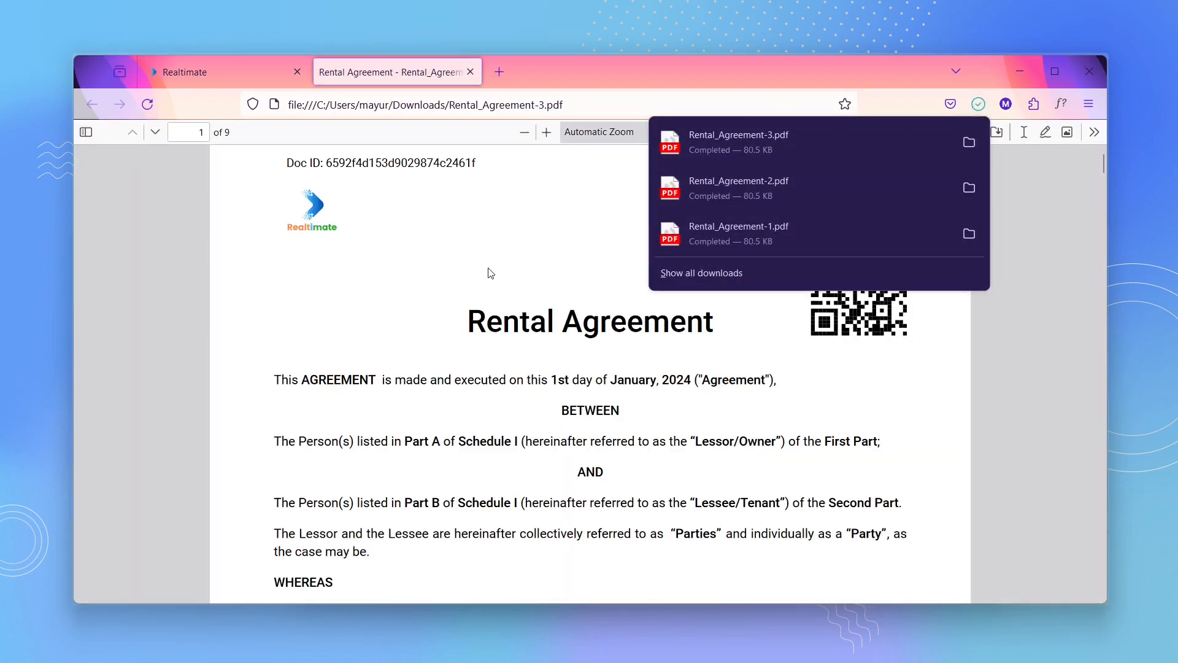
# Read through the clauses of the downloaded rental agreement PDF, and close the list of rental agreements
pyautogui.click(491, 273)
pyautogui.scroll(-20, 661, 312)
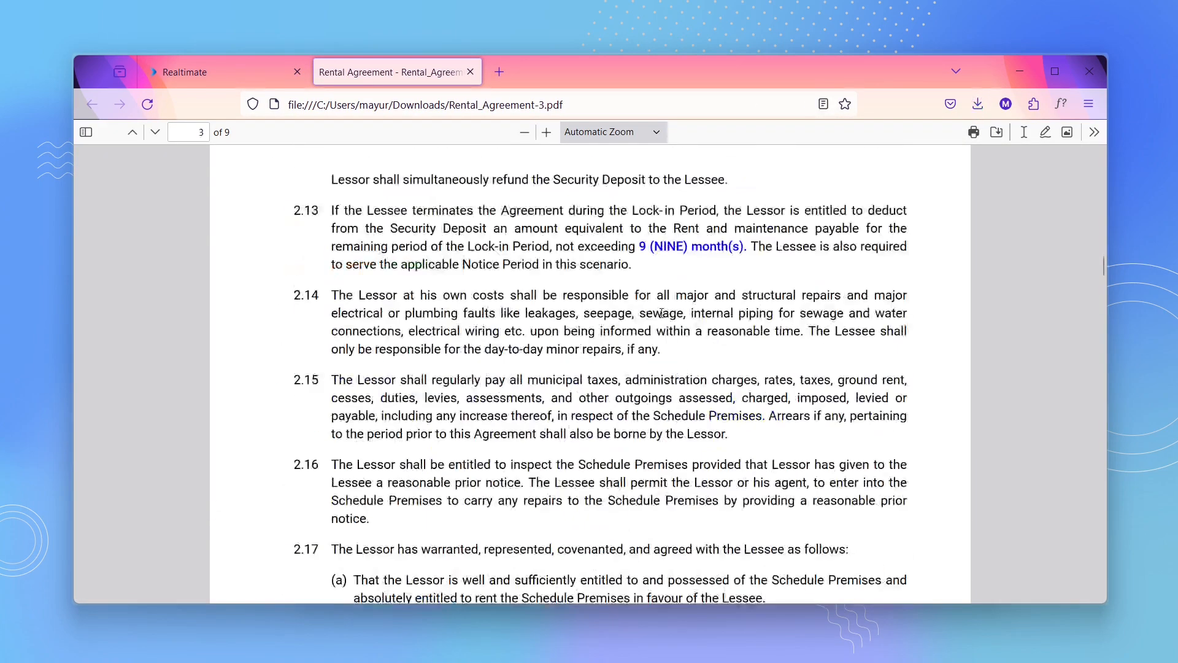
pyautogui.scroll(-8, 660, 313)
pyautogui.scroll(-10, 571, 263)
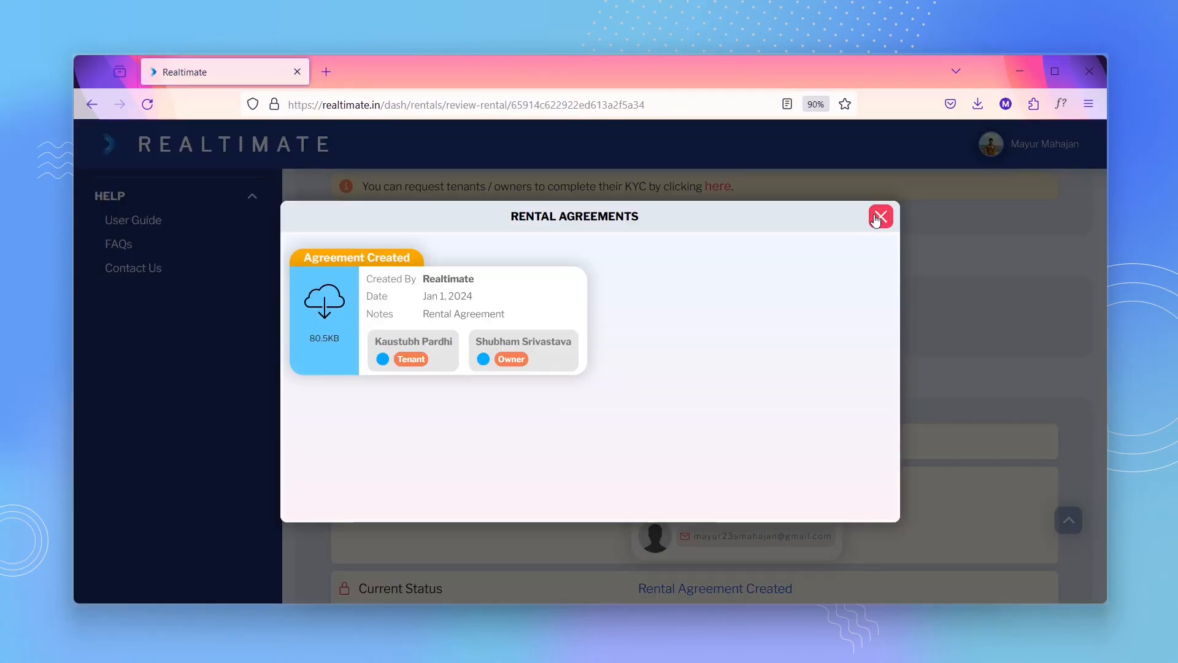
pyautogui.click(880, 218)
pyautogui.scroll(10, 832, 293)
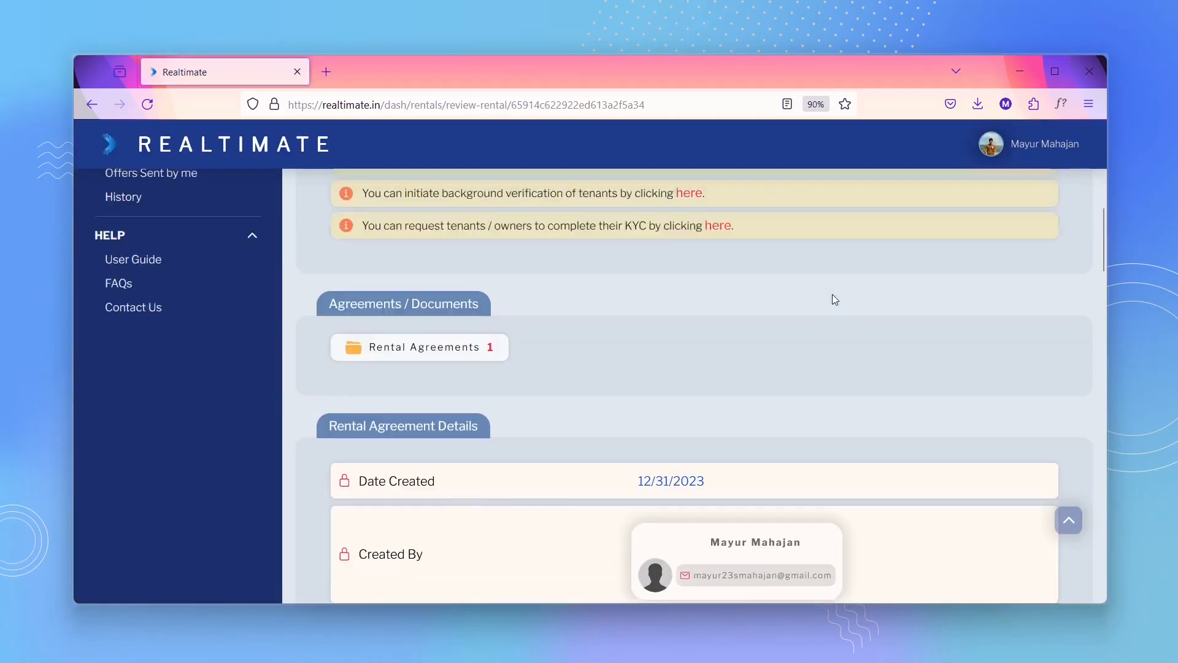